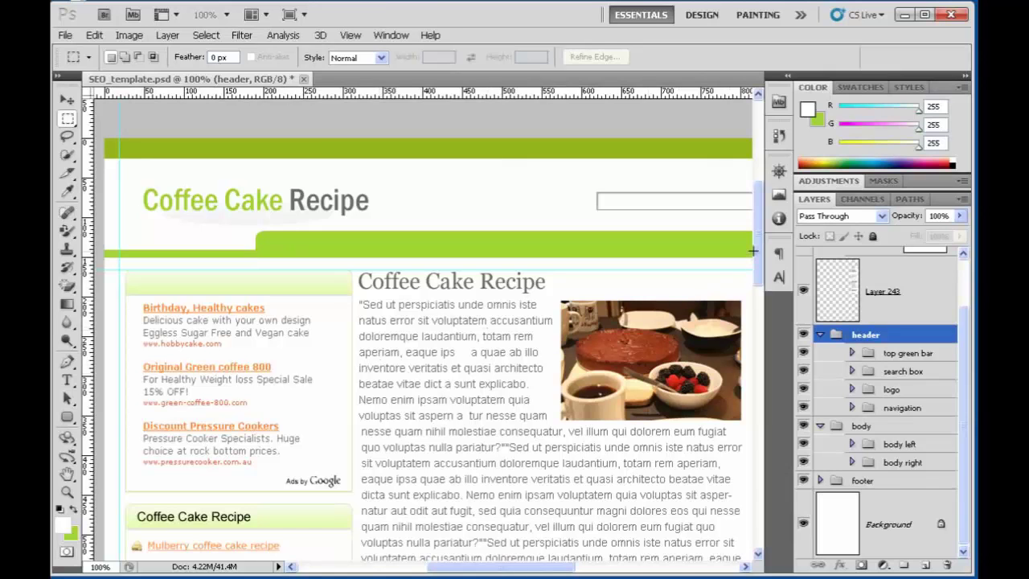
Look over the whole page template and check which content the search box and body right groups hold
{"action": "mouse_move", "coordinate": [763, 245]}
{"action": "left_mouse_down"}
{"action": "mouse_move", "coordinate": [757, 281]}
{"action": "mouse_move", "coordinate": [757, 248]}
{"action": "left_mouse_up"}
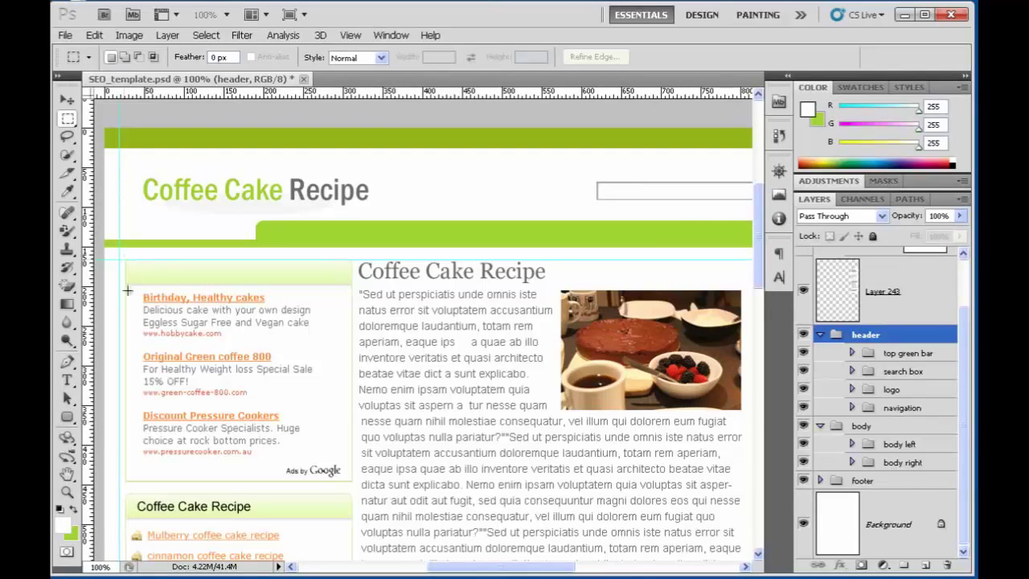
{"action": "left_click_drag", "start_coordinate": [758, 241], "coordinate": [759, 353]}
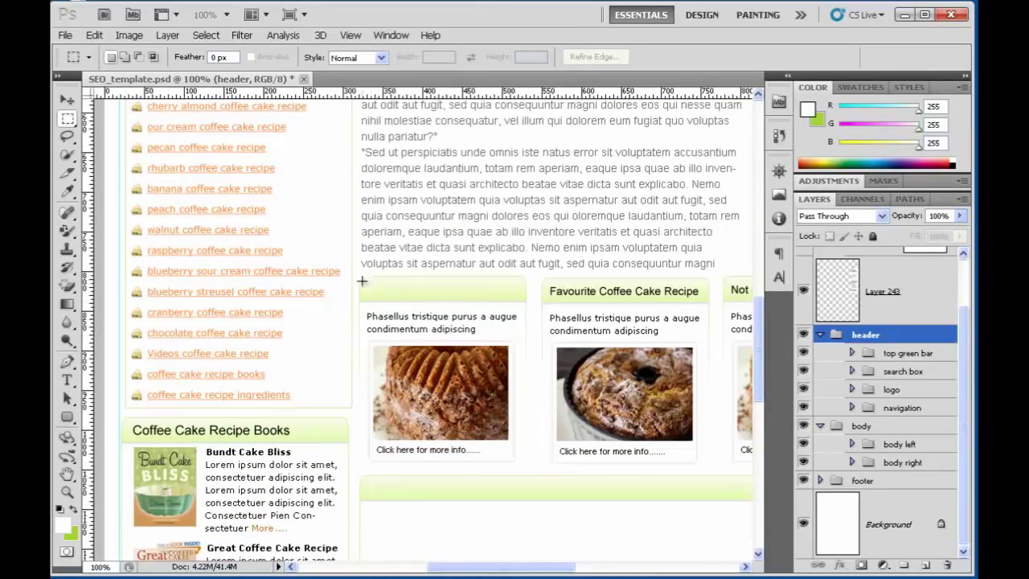
{"action": "left_click_drag", "start_coordinate": [758, 338], "coordinate": [758, 379]}
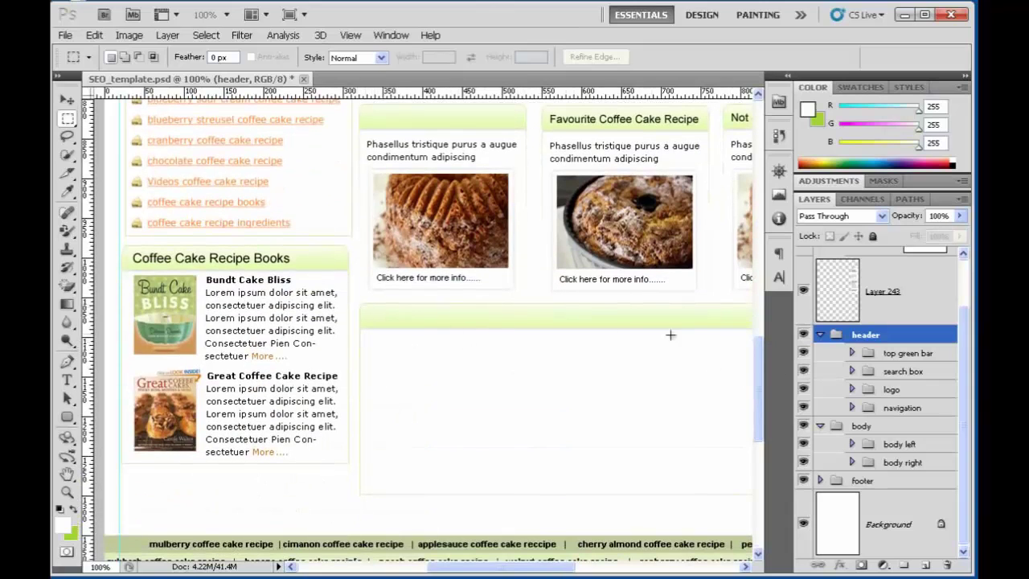
{"action": "left_click_drag", "start_coordinate": [560, 565], "coordinate": [625, 566]}
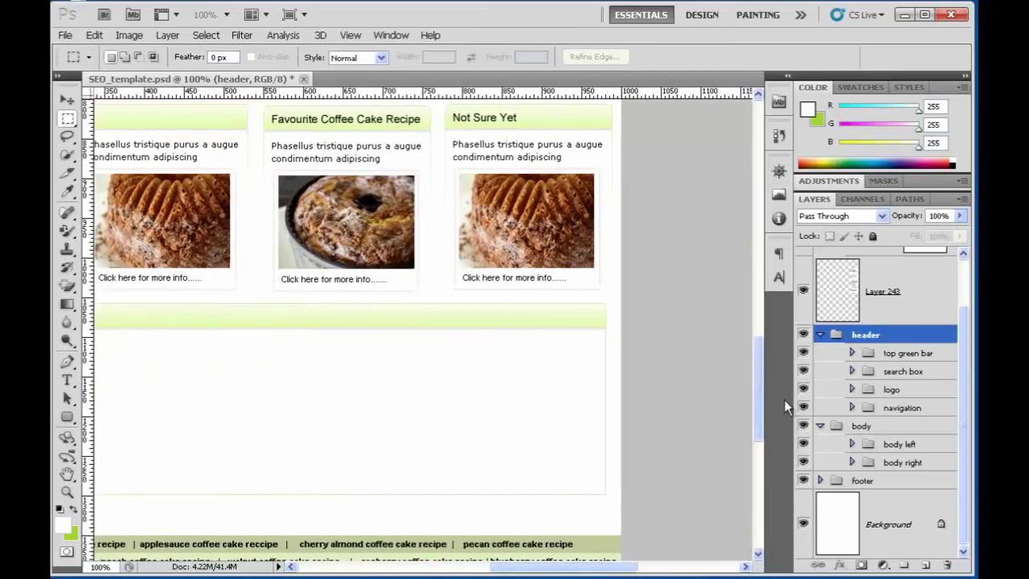
{"action": "left_click_drag", "start_coordinate": [759, 394], "coordinate": [759, 242]}
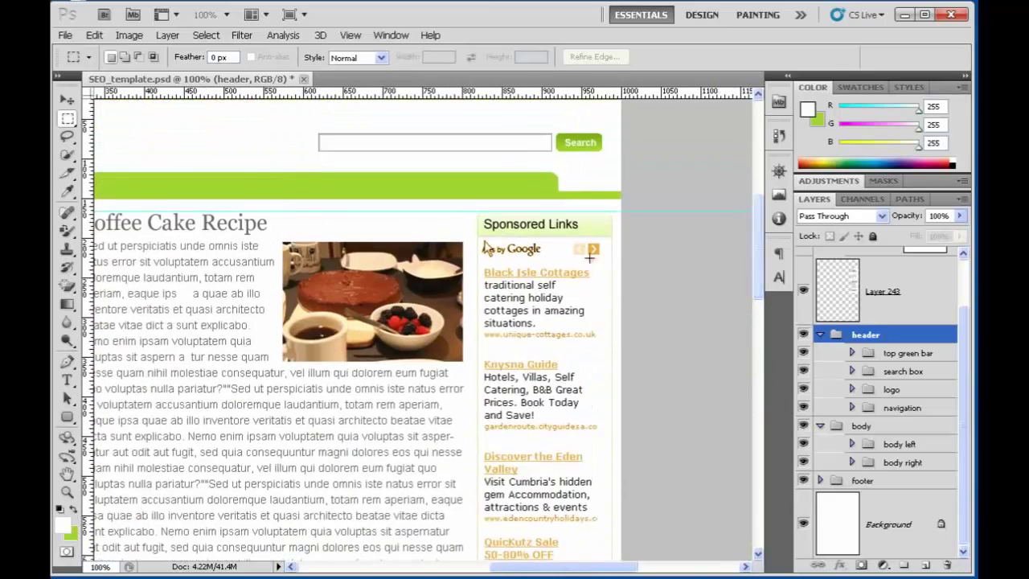
{"action": "left_click", "coordinate": [804, 370]}
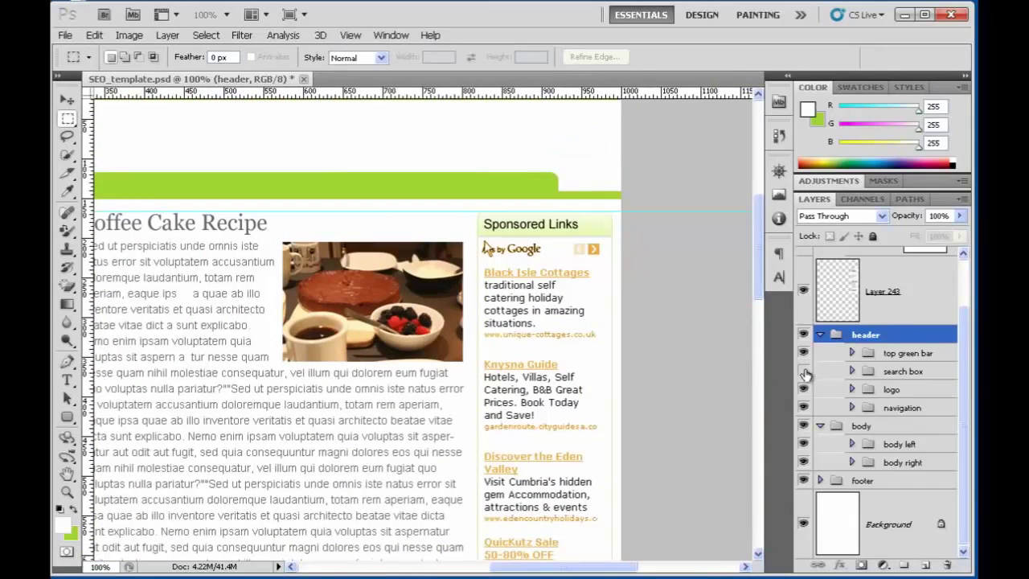
{"action": "left_click", "coordinate": [804, 371]}
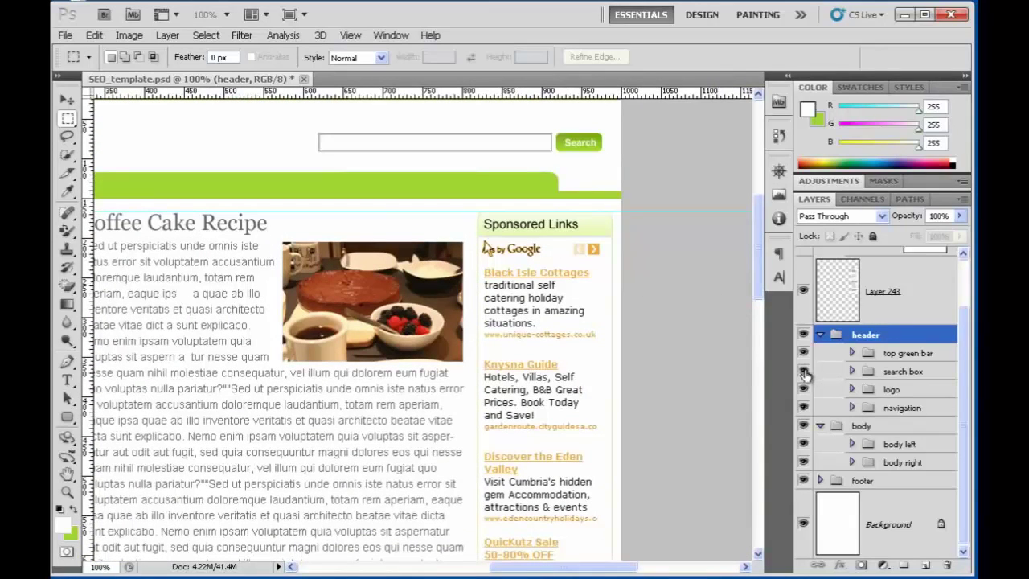
{"action": "left_click", "coordinate": [803, 463]}
{"action": "left_click", "coordinate": [804, 464]}
Check which page content belongs to the top and adsense groups inside the body right group
{"action": "left_click", "coordinate": [854, 462]}
{"action": "scroll", "coordinate": [967, 338], "scroll_direction": "down", "scroll_amount": 6}
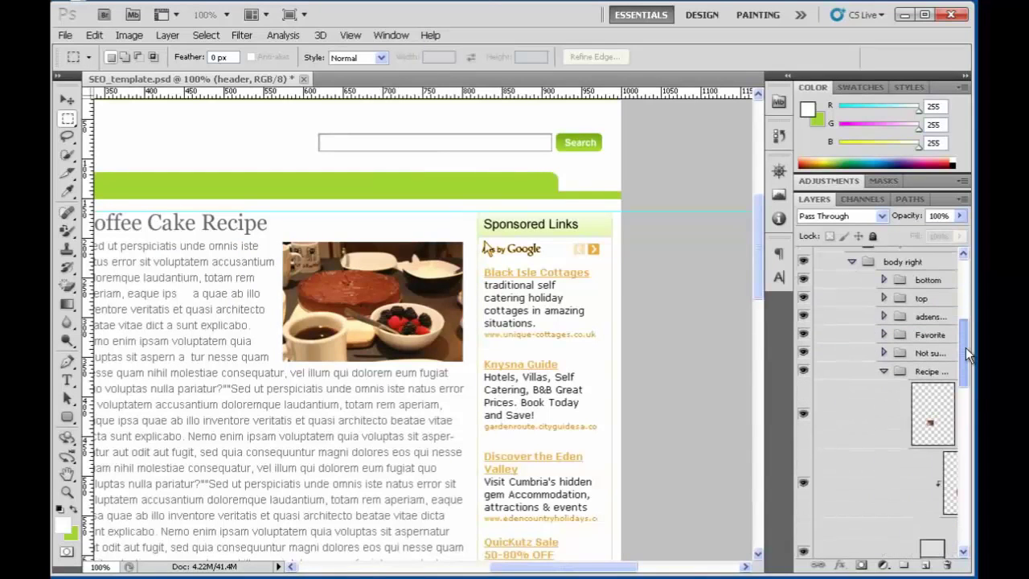
{"action": "scroll", "coordinate": [966, 347], "scroll_direction": "up", "scroll_amount": 1}
{"action": "left_click", "coordinate": [804, 324]}
{"action": "left_click", "coordinate": [804, 324]}
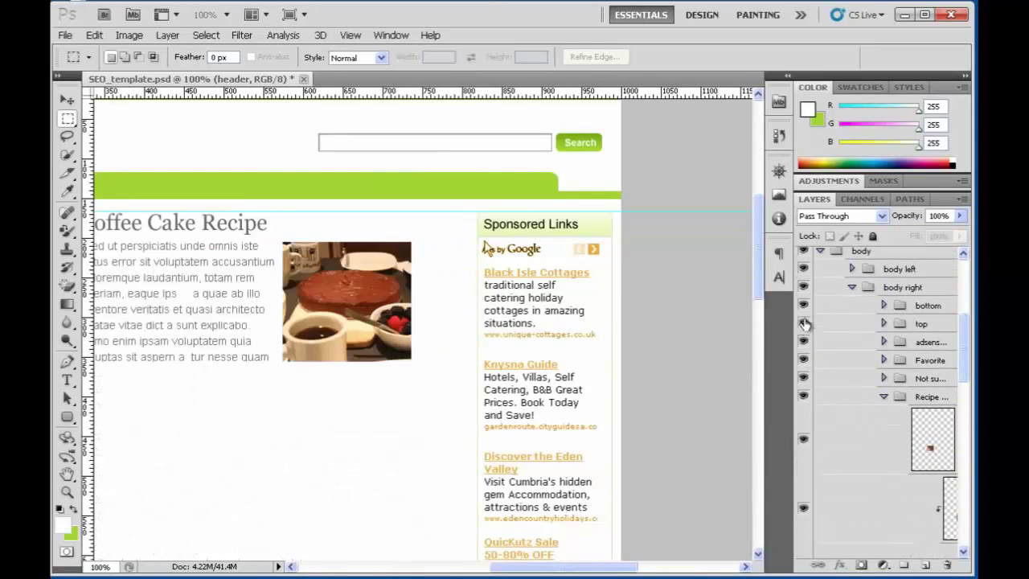
{"action": "left_click", "coordinate": [804, 342]}
{"action": "left_click", "coordinate": [804, 342]}
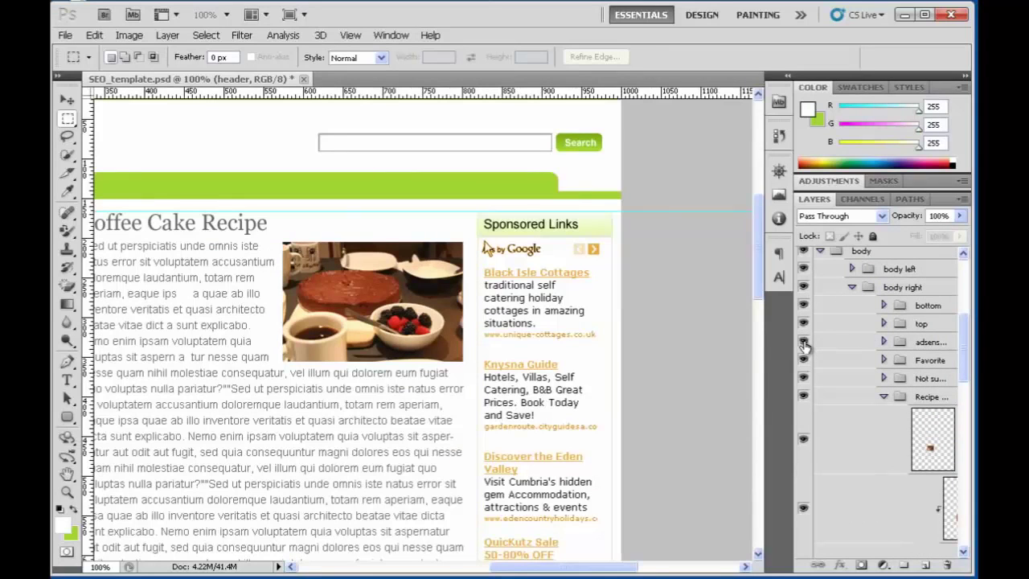
Hide the Sponsored Links heading text in the adsense group and the Google ad content on Layer 243
{"action": "left_click", "coordinate": [884, 341]}
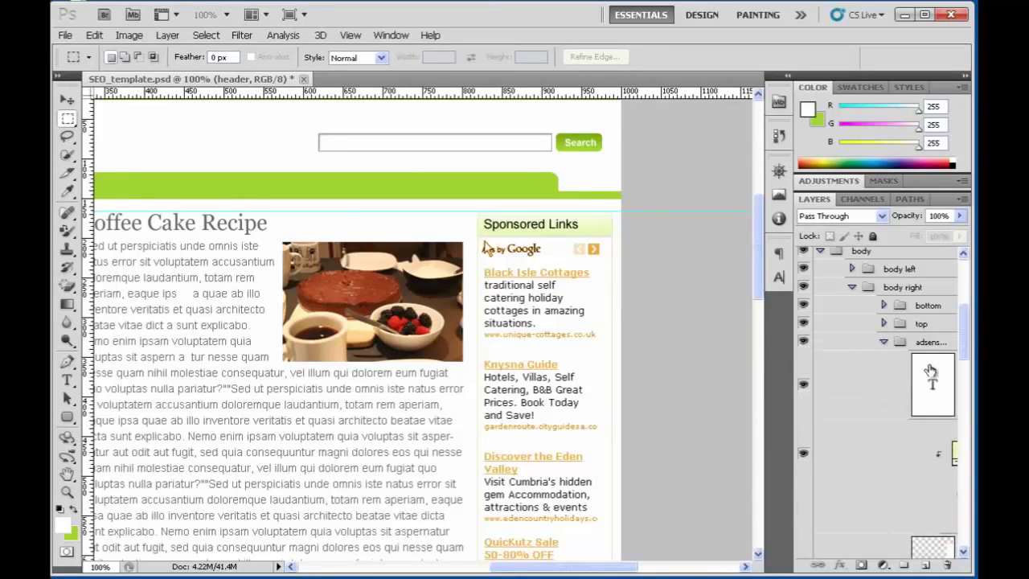
{"action": "left_click", "coordinate": [804, 387]}
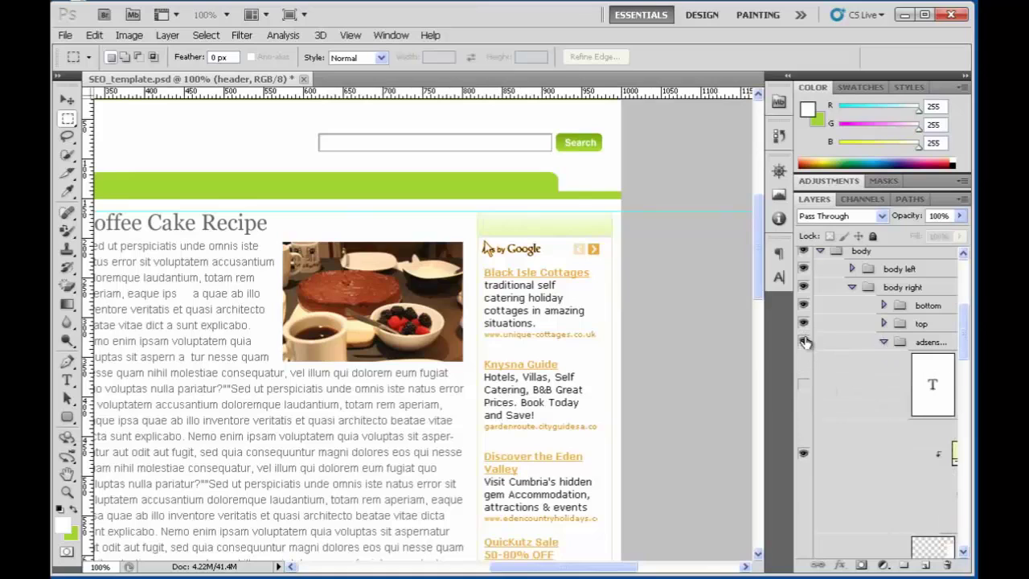
{"action": "left_click", "coordinate": [804, 454]}
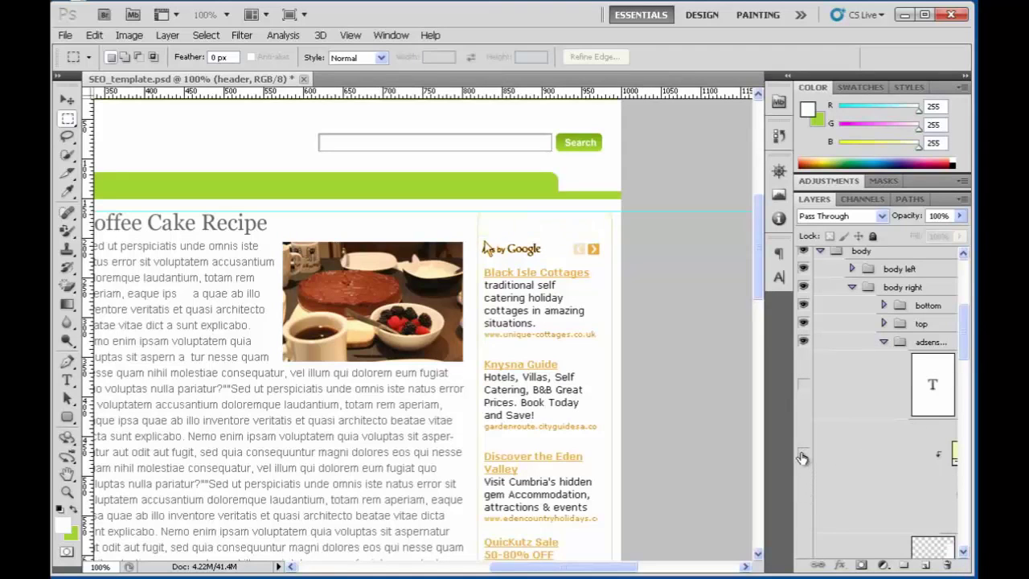
{"action": "left_click", "coordinate": [803, 455]}
{"action": "left_click_drag", "start_coordinate": [963, 342], "coordinate": [965, 378]}
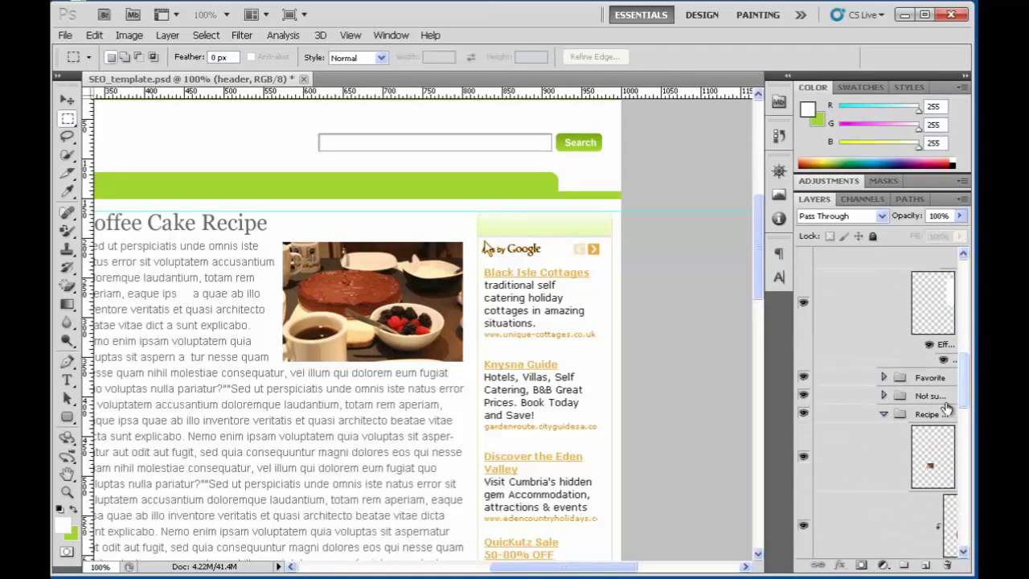
{"action": "left_click", "coordinate": [804, 306]}
{"action": "left_click", "coordinate": [804, 303]}
{"action": "left_click_drag", "start_coordinate": [966, 376], "coordinate": [965, 283]}
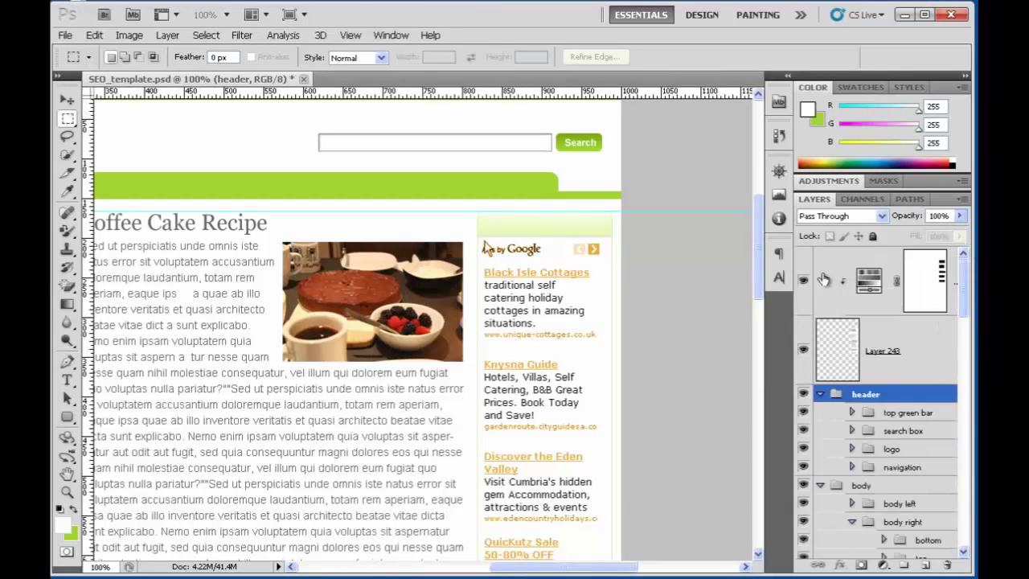
{"action": "left_click", "coordinate": [803, 352]}
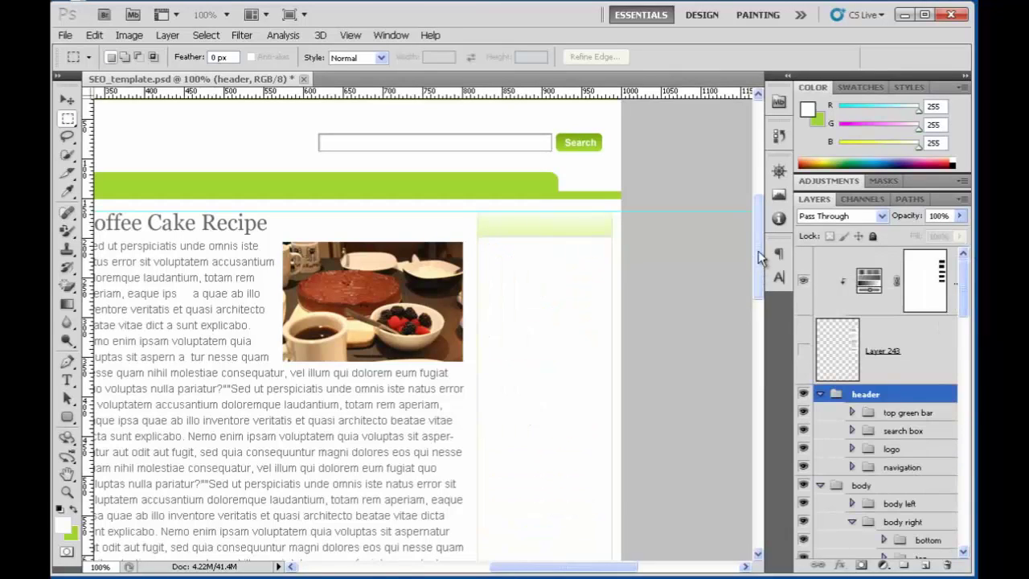
Draw a slice about 18 by 151 px over the page's left margin, from the top bar down through the light green line
{"action": "left_click_drag", "start_coordinate": [613, 567], "coordinate": [559, 567]}
{"action": "left_click_drag", "start_coordinate": [441, 177], "coordinate": [460, 273]}
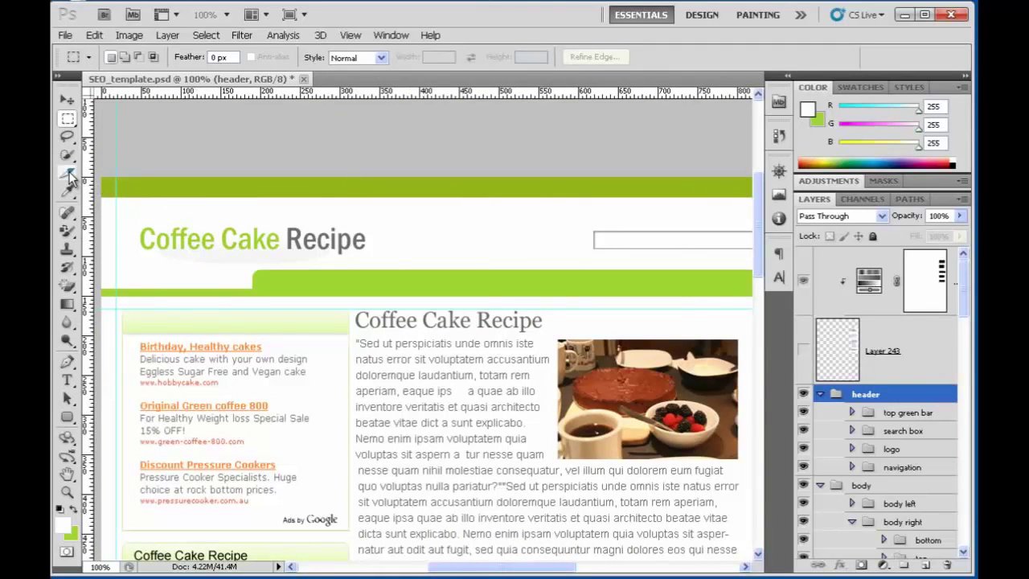
{"action": "left_click_drag", "start_coordinate": [68, 172], "coordinate": [101, 190]}
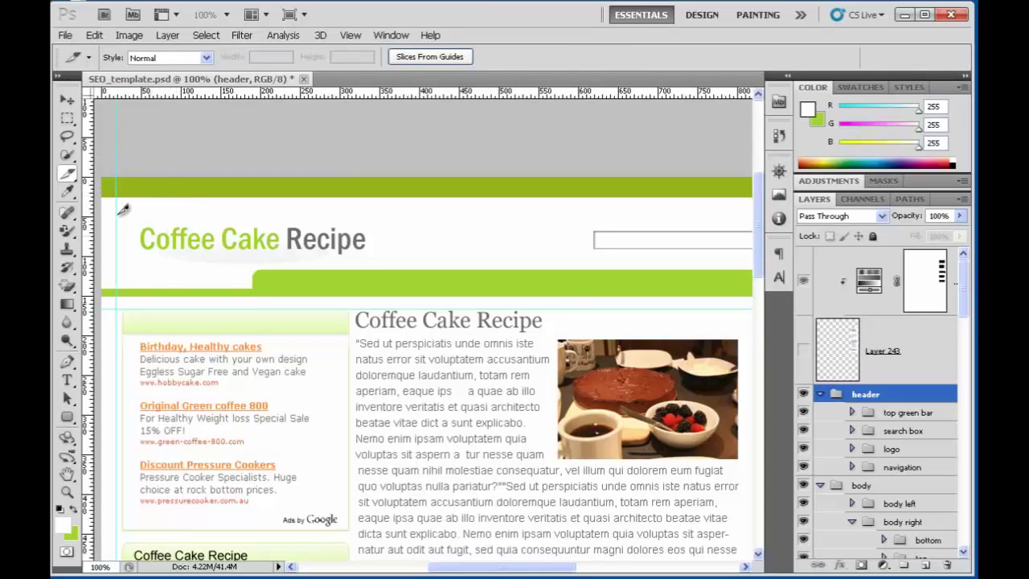
{"action": "left_click_drag", "start_coordinate": [101, 177], "coordinate": [117, 290]}
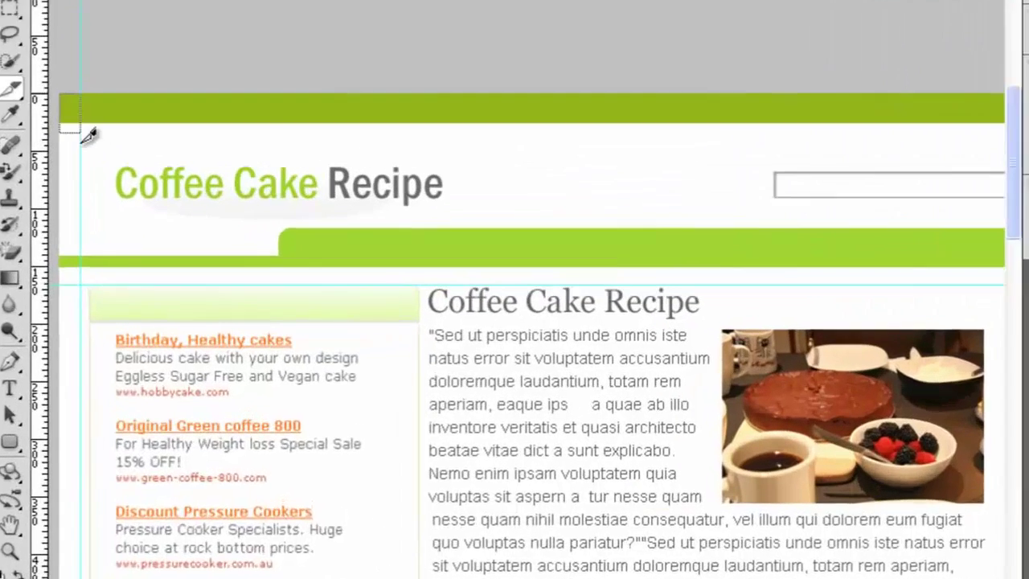
{"action": "left_click_drag", "start_coordinate": [56, 233], "coordinate": [48, 227]}
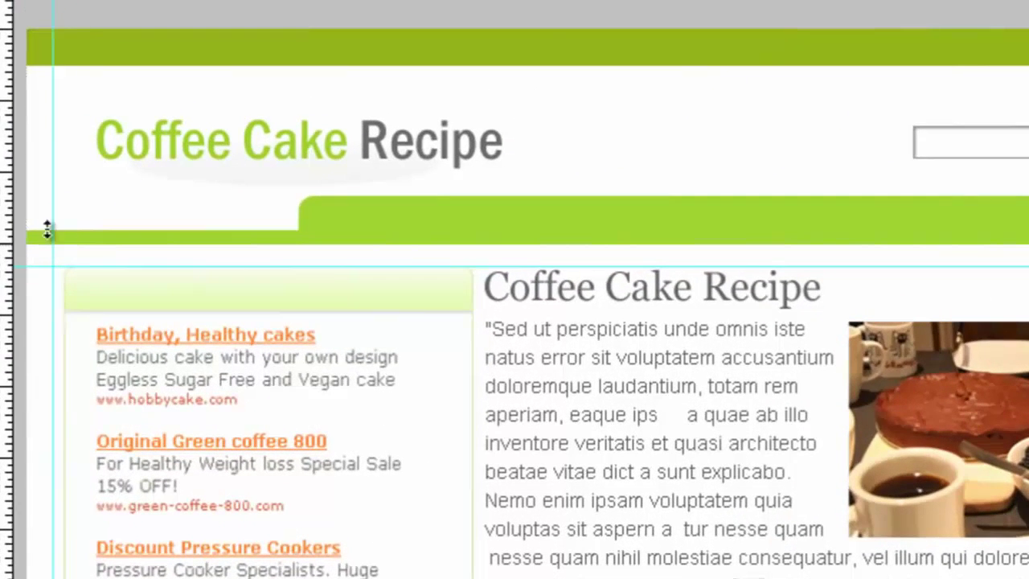
Name the left margin slice bg in its slice options
{"action": "double_click", "coordinate": [41, 150]}
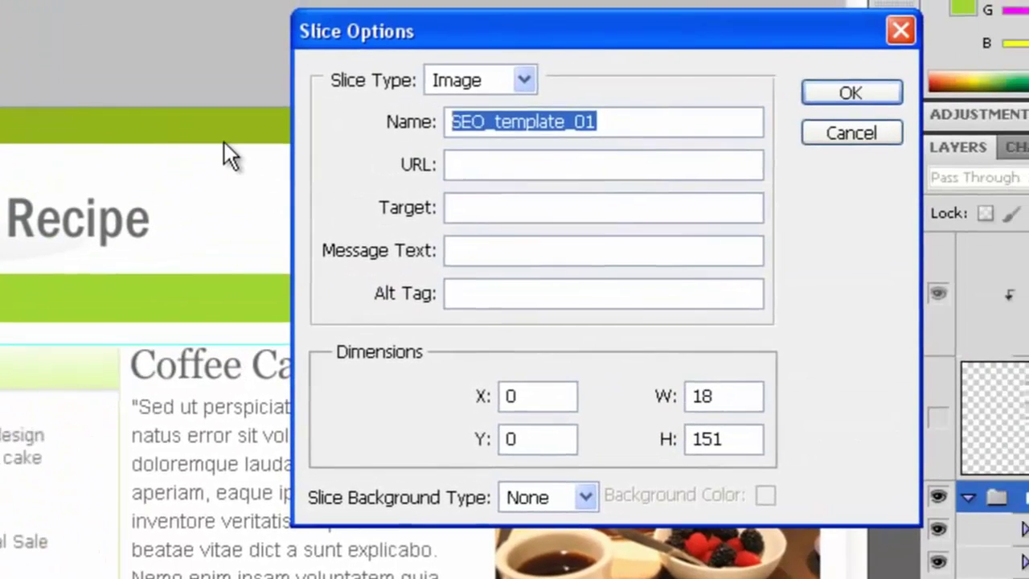
{"action": "type", "text": "bg"}
{"action": "left_click", "coordinate": [829, 101]}
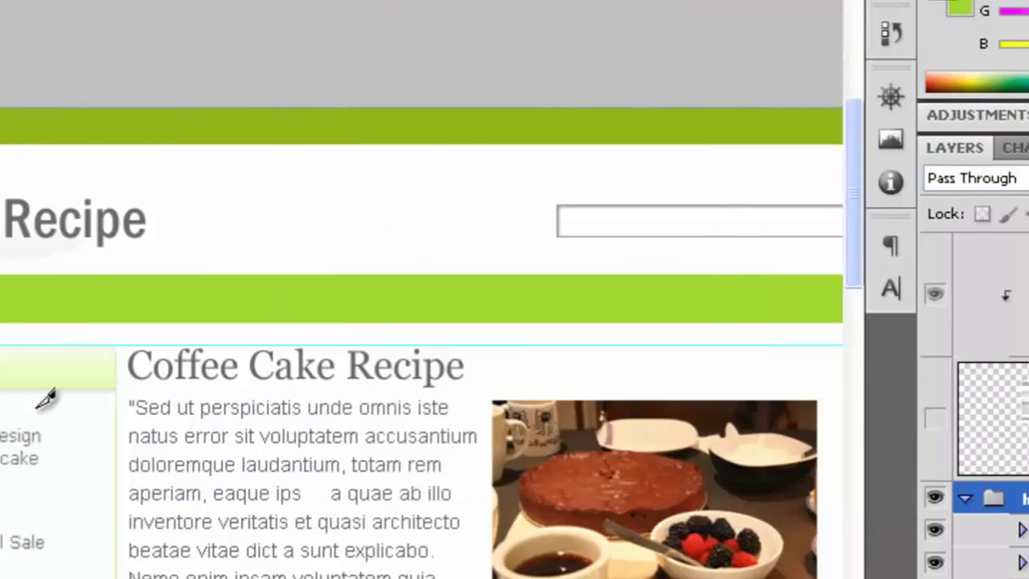
Draw a slice around the Coffee Cake Recipe logo and fit its edges to about 293 by 69 px
{"action": "left_click_drag", "start_coordinate": [163, 340], "coordinate": [264, 434]}
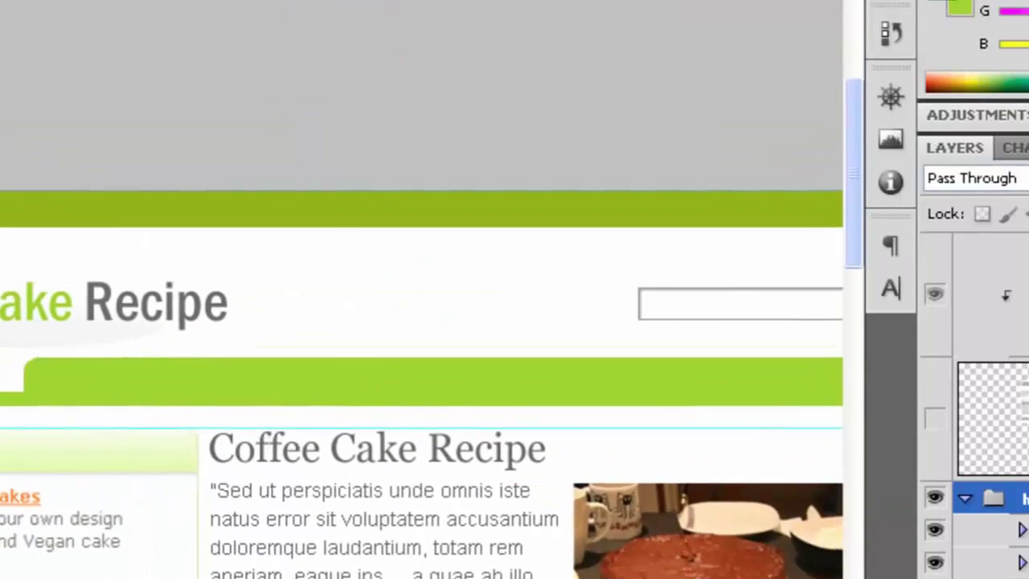
{"action": "left_click_drag", "start_coordinate": [41, 259], "coordinate": [472, 341]}
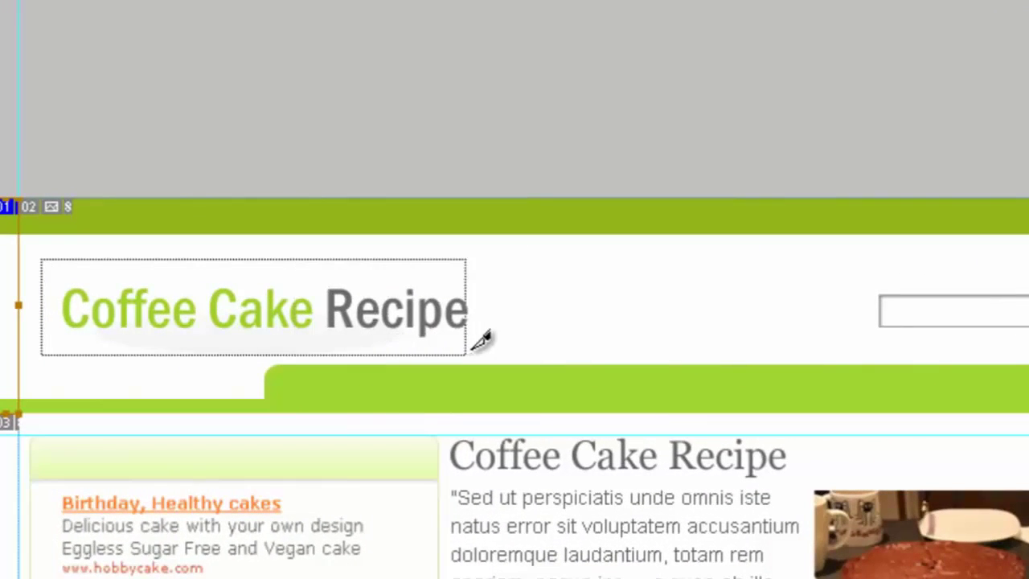
{"action": "mouse_move", "coordinate": [41, 305]}
{"action": "left_mouse_down"}
{"action": "mouse_move", "coordinate": [62, 302]}
{"action": "mouse_move", "coordinate": [45, 303]}
{"action": "mouse_move", "coordinate": [53, 306]}
{"action": "left_mouse_up"}
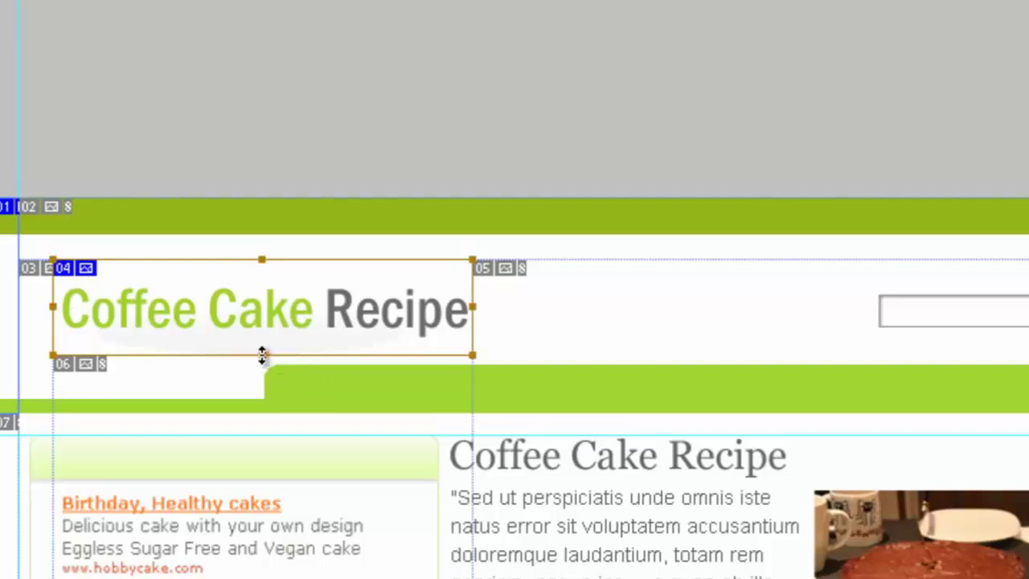
{"action": "left_click_drag", "start_coordinate": [262, 355], "coordinate": [263, 358]}
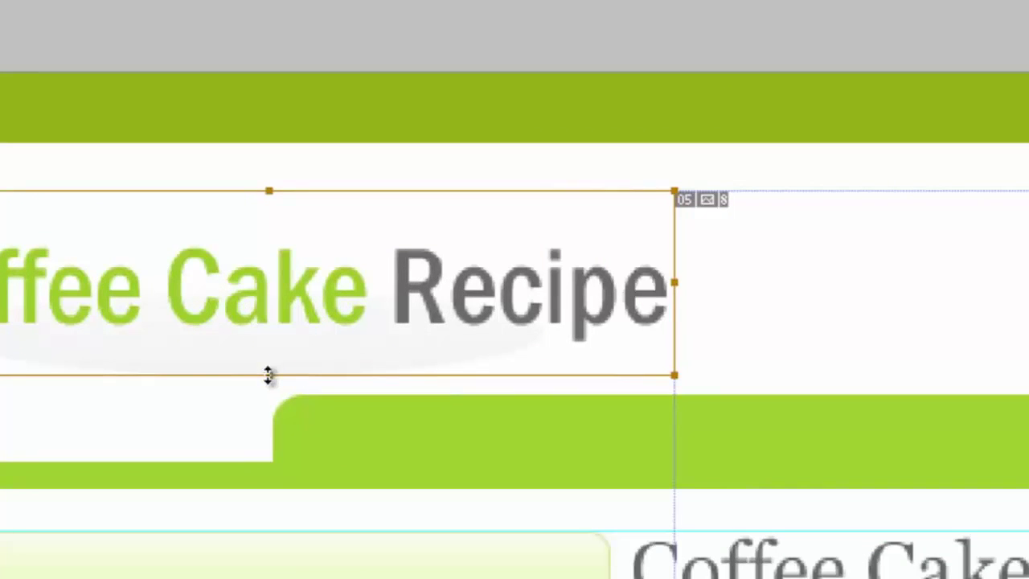
{"action": "left_click_drag", "start_coordinate": [267, 375], "coordinate": [279, 405]}
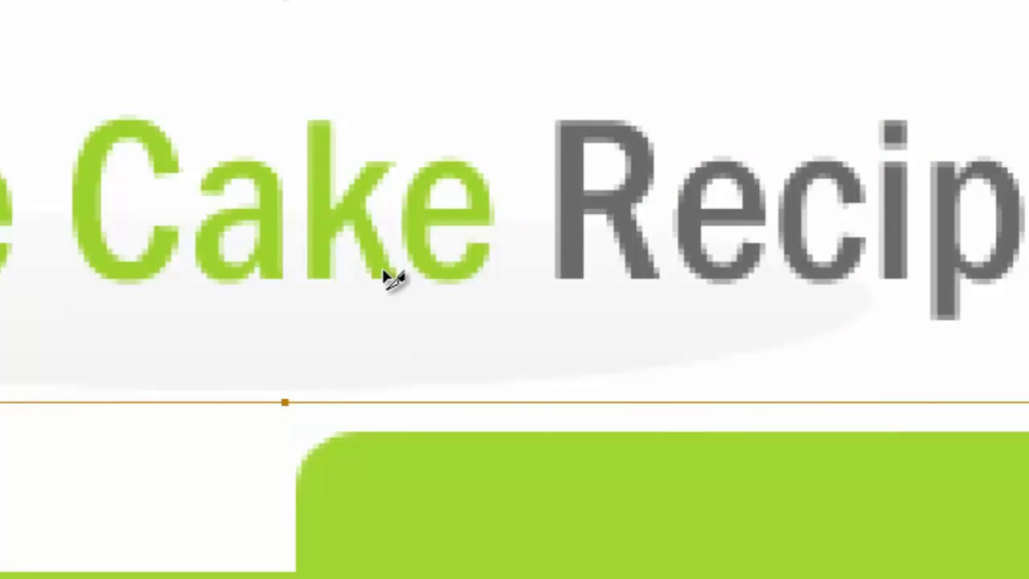
Replace the default name of the Coffee Cake Recipe logo slice in its slice options
{"action": "double_click", "coordinate": [385, 273]}
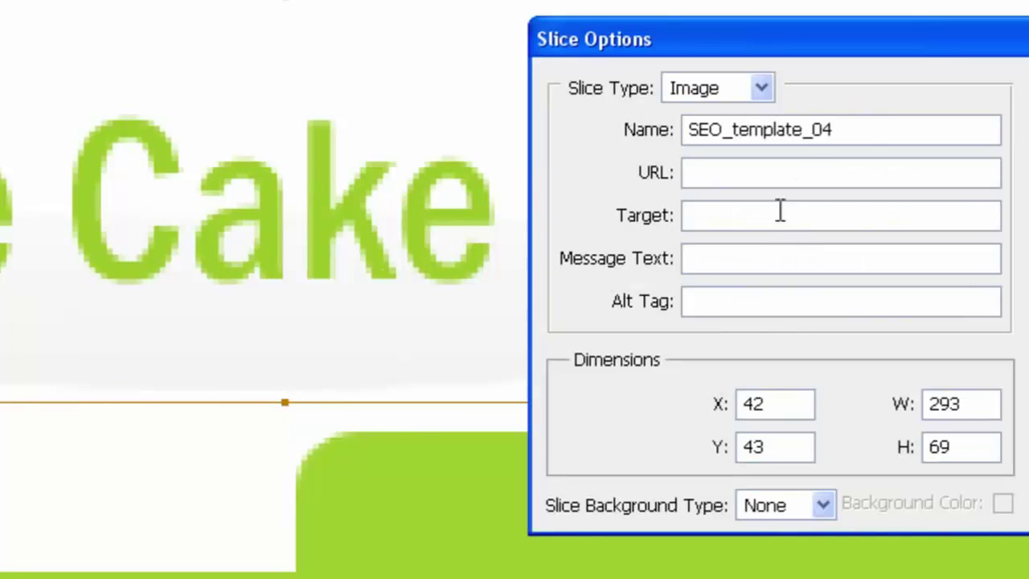
{"action": "left_click_drag", "start_coordinate": [876, 133], "coordinate": [475, 144]}
{"action": "key", "text": "BackSpace"}
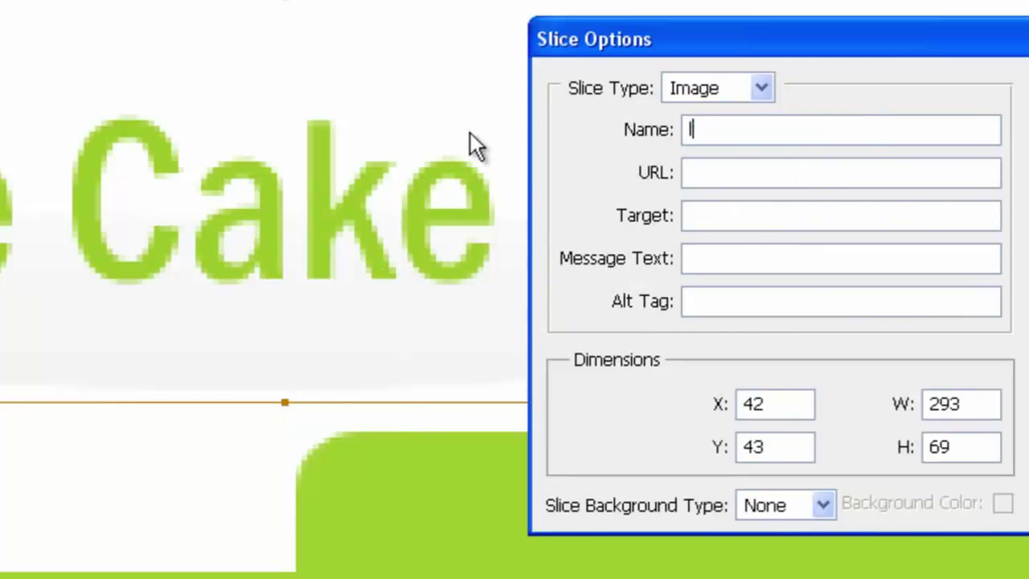
{"action": "key", "text": "Return"}
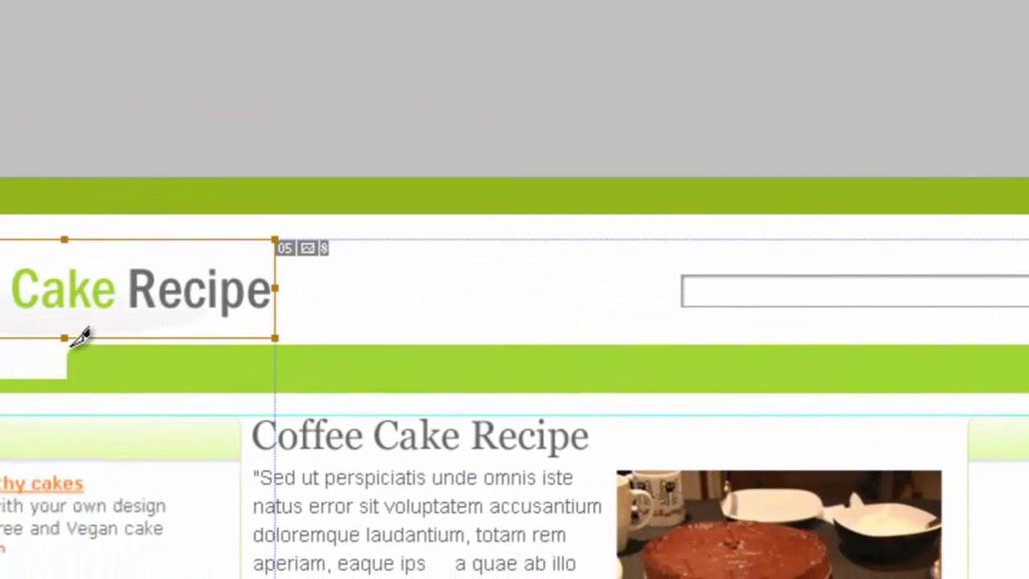
Slice the upper part of the light green navigation bar at about 731 by 24 px and name the slice green_adsense
{"action": "left_click_drag", "start_coordinate": [70, 344], "coordinate": [944, 379]}
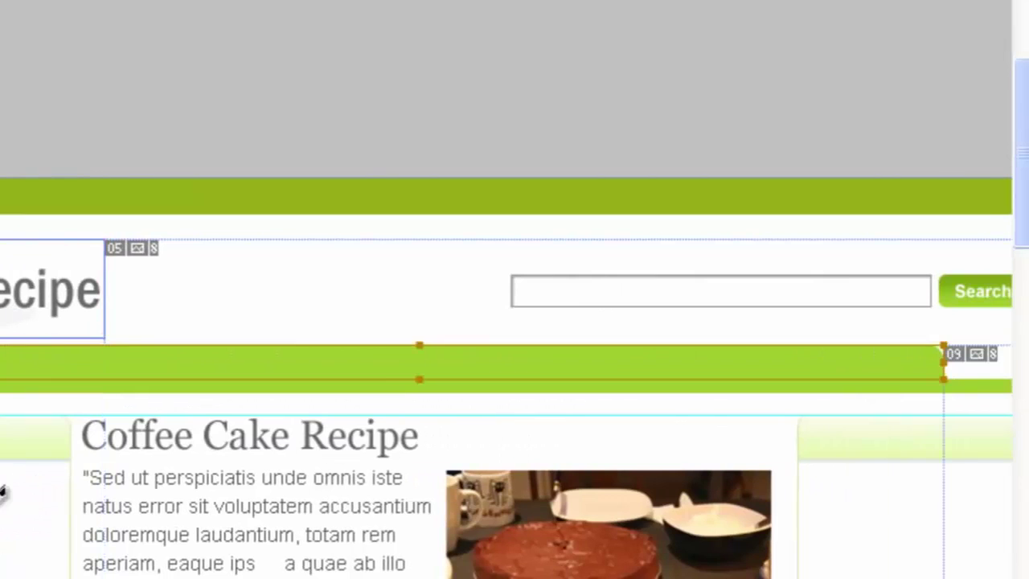
{"action": "double_click", "coordinate": [682, 374]}
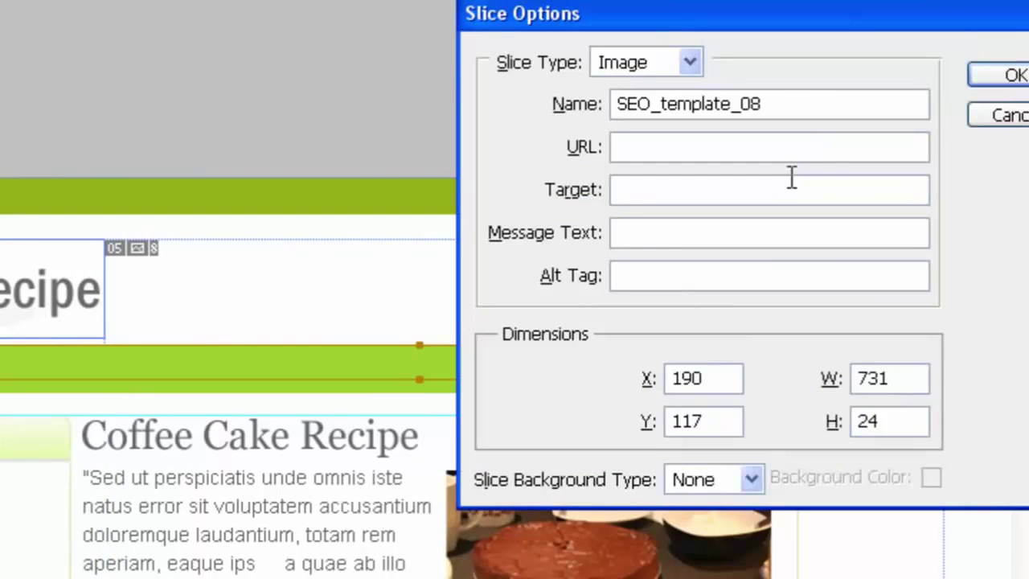
{"action": "left_click_drag", "start_coordinate": [780, 94], "coordinate": [281, 72]}
{"action": "type", "text": "gree"}
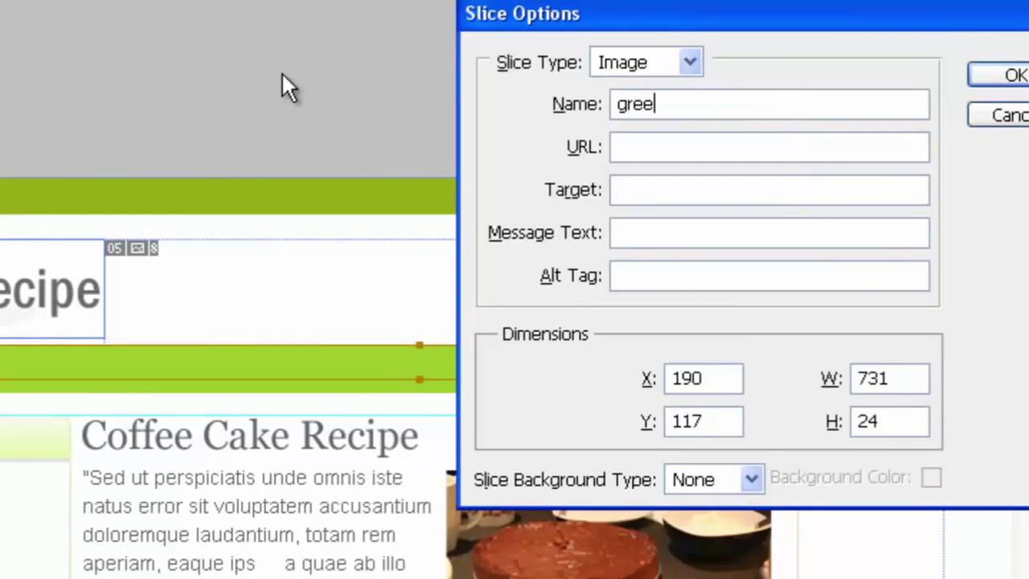
{"action": "type", "text": "n_adsensxe"}
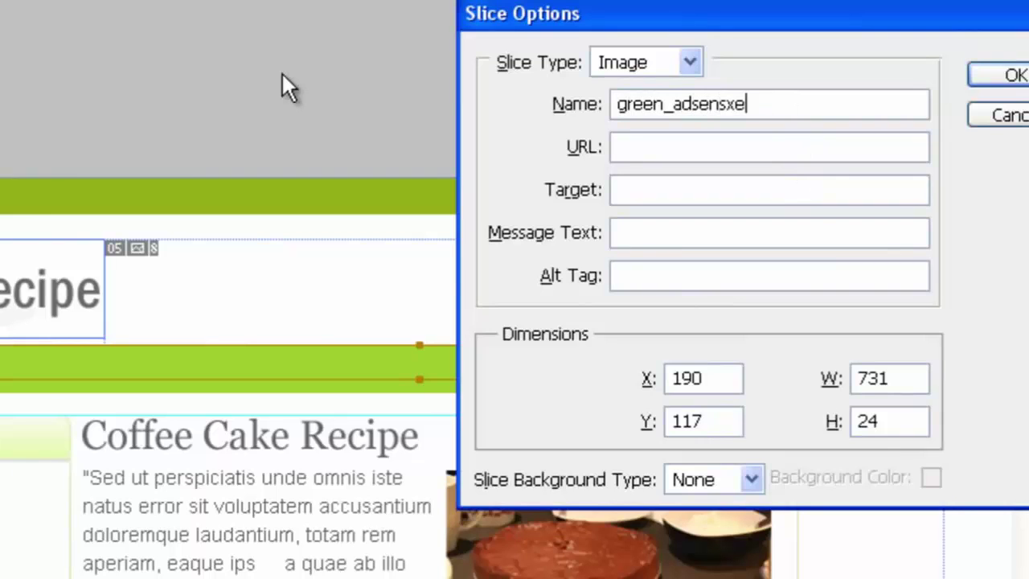
{"action": "type", "text": "e"}
{"action": "key", "text": "Return"}
Draw a slice around the green Search button, about 58 by 23 px, and check its edges
{"action": "left_click_drag", "start_coordinate": [560, 430], "coordinate": [750, 297]}
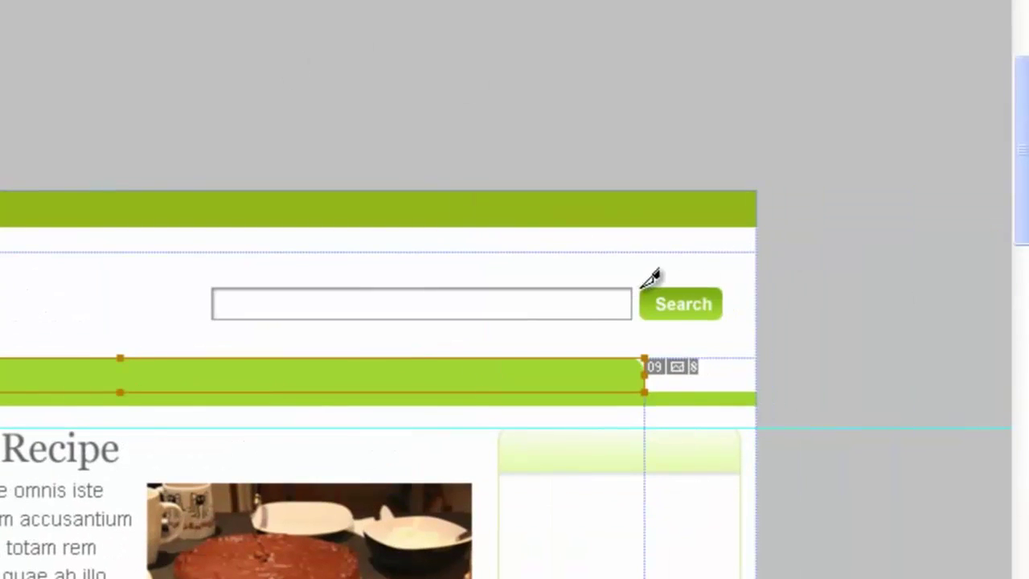
{"action": "left_click_drag", "start_coordinate": [641, 288], "coordinate": [712, 299]}
{"action": "scroll", "coordinate": [707, 304], "scroll_direction": "up", "scroll_amount": 3}
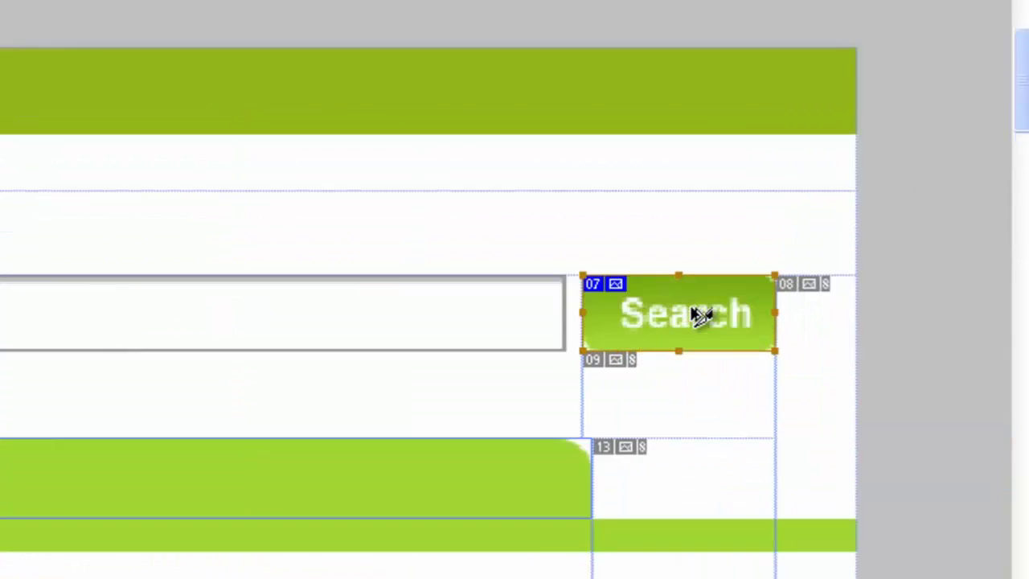
{"action": "scroll", "coordinate": [700, 314], "scroll_direction": "up", "scroll_amount": 3}
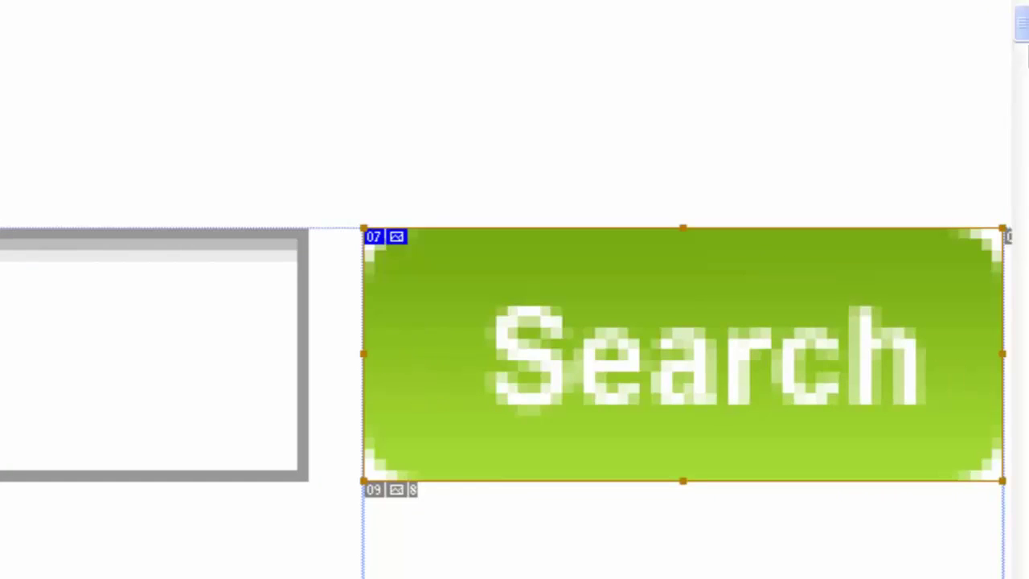
{"action": "scroll", "coordinate": [514, 289], "scroll_direction": "down", "scroll_amount": 2}
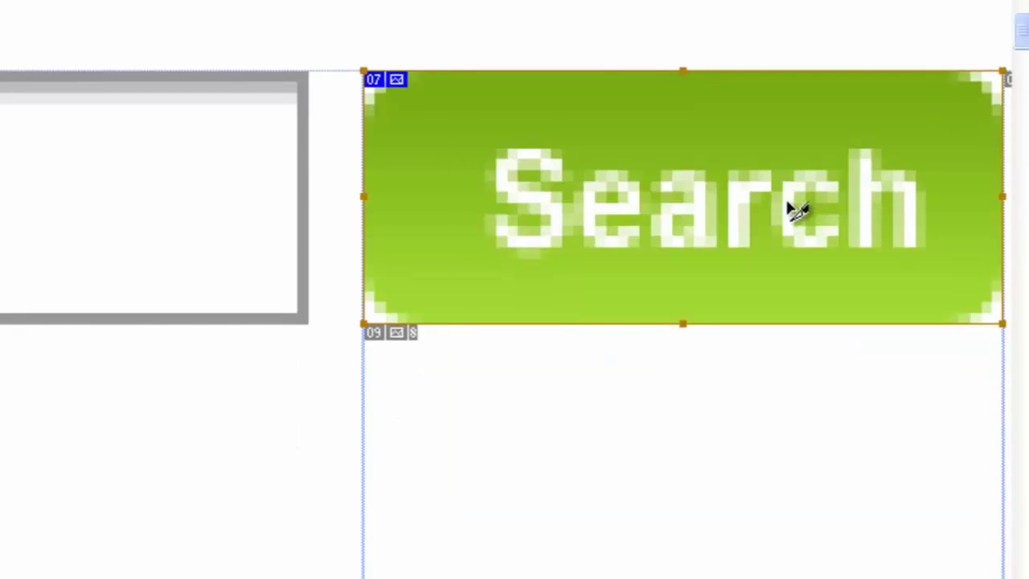
Name the Search button slice search_but in its slice options
{"action": "double_click", "coordinate": [796, 209]}
{"action": "type", "text": "se"}
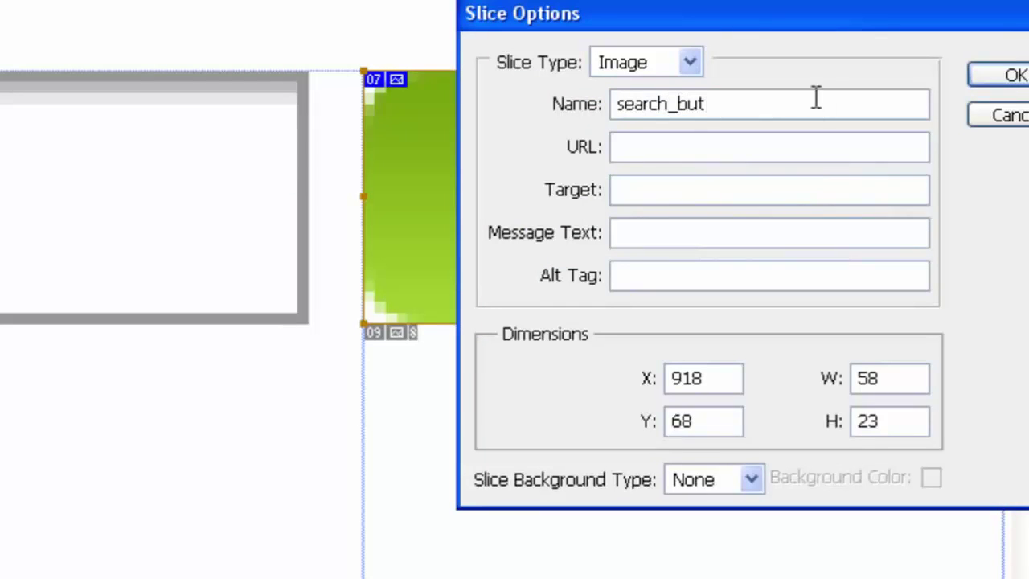
{"action": "type", "text": "arch_but"}
{"action": "left_click", "coordinate": [1009, 74]}
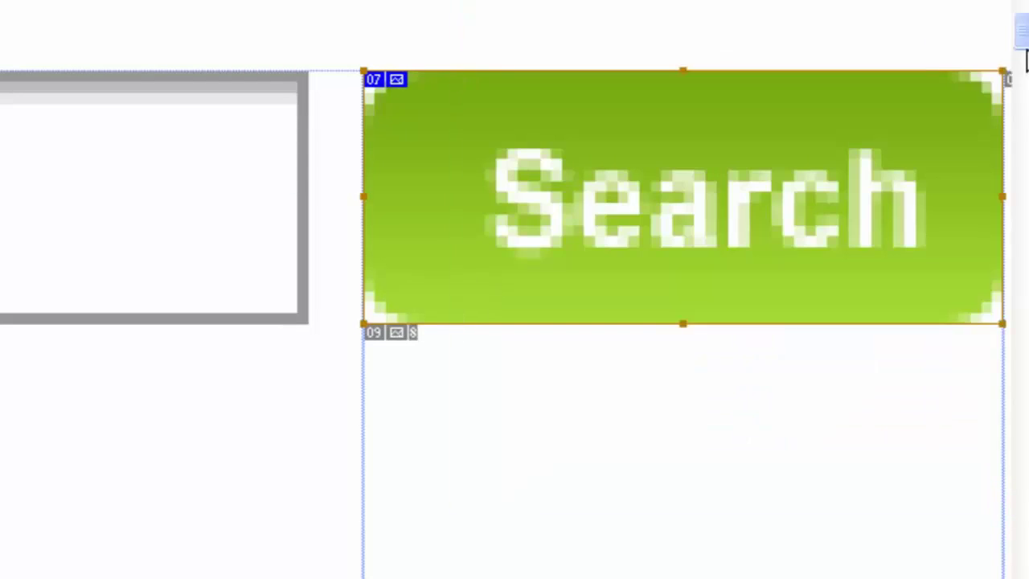
Draw a slice around the light green header of the left sidebar box, about 286 by 39 px, and check its edges
{"action": "mouse_move", "coordinate": [1026, 58]}
{"action": "left_mouse_down"}
{"action": "mouse_move", "coordinate": [1021, 47]}
{"action": "mouse_move", "coordinate": [1020, 70]}
{"action": "left_mouse_up"}
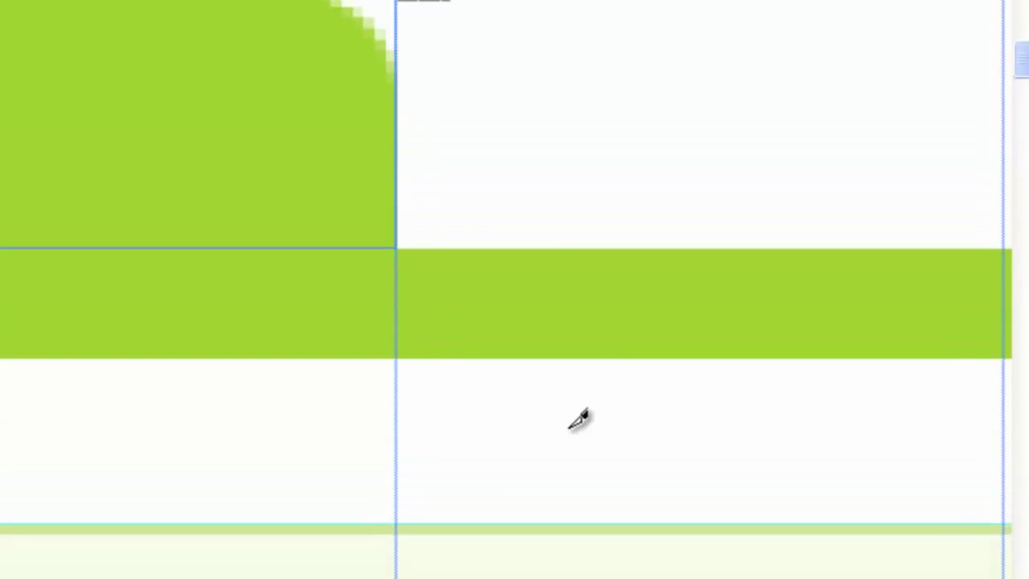
{"action": "key", "text": "ctrl+minus"}
{"action": "key", "text": "ctrl+minus"}
{"action": "key", "text": "ctrl+minus"}
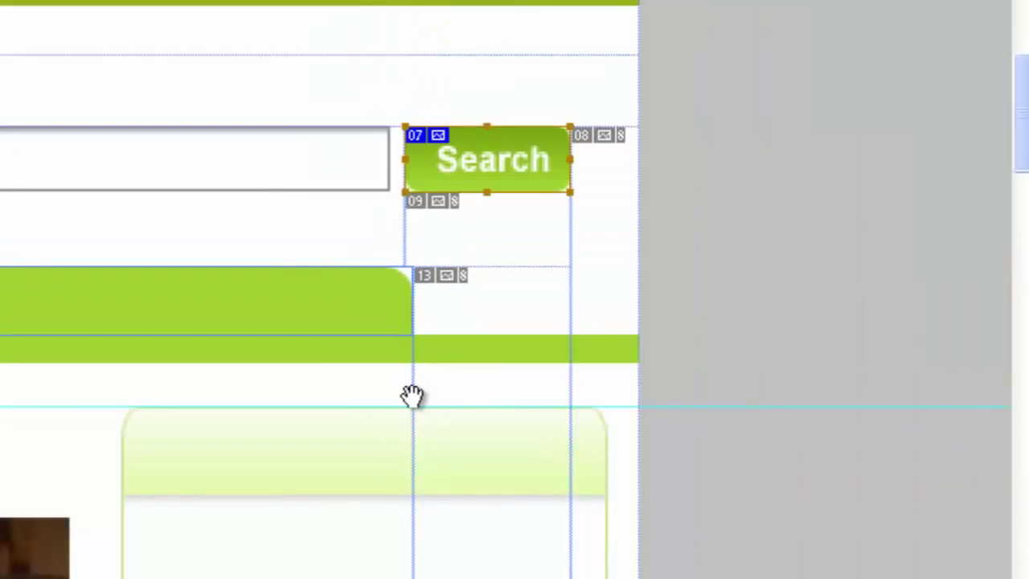
{"action": "left_click_drag", "start_coordinate": [412, 395], "coordinate": [721, 372]}
{"action": "scroll", "coordinate": [43, 486], "scroll_direction": "left", "scroll_amount": 5}
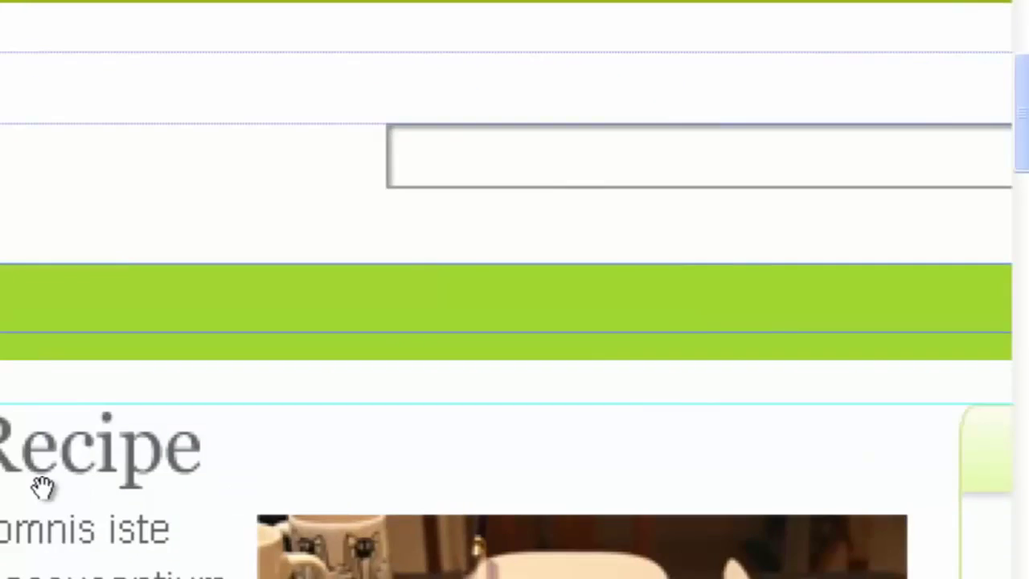
{"action": "scroll", "coordinate": [42, 486], "scroll_direction": "left", "scroll_amount": 10}
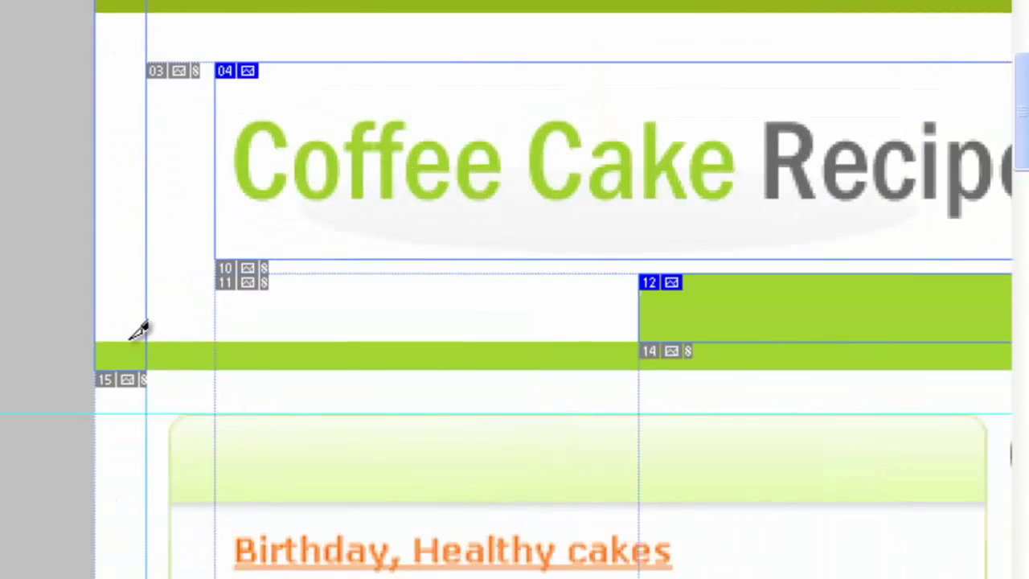
{"action": "scroll", "coordinate": [421, 298], "scroll_direction": "down", "scroll_amount": 5}
{"action": "scroll", "coordinate": [420, 298], "scroll_direction": "right", "scroll_amount": 3}
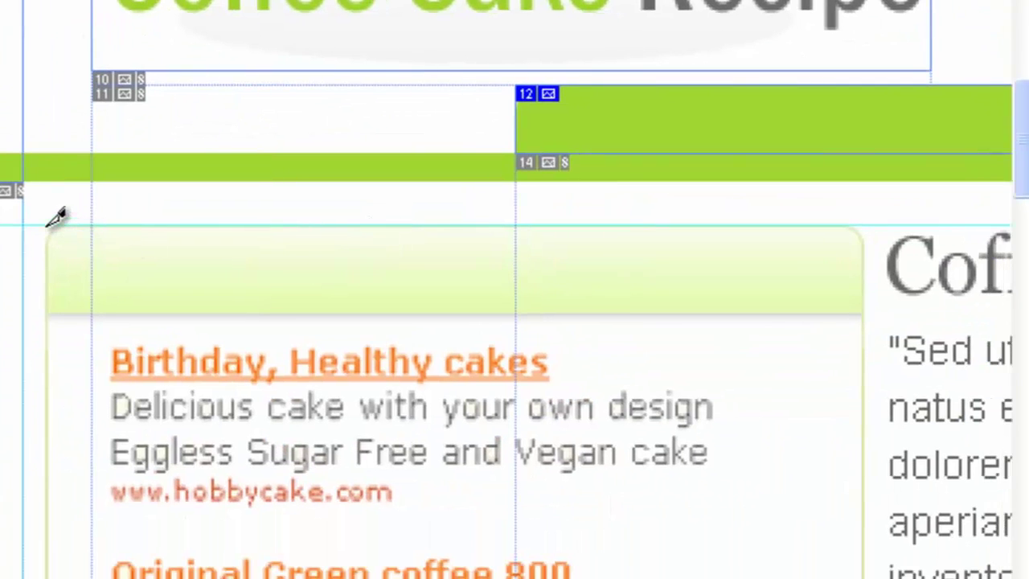
{"action": "left_click_drag", "start_coordinate": [46, 227], "coordinate": [866, 337]}
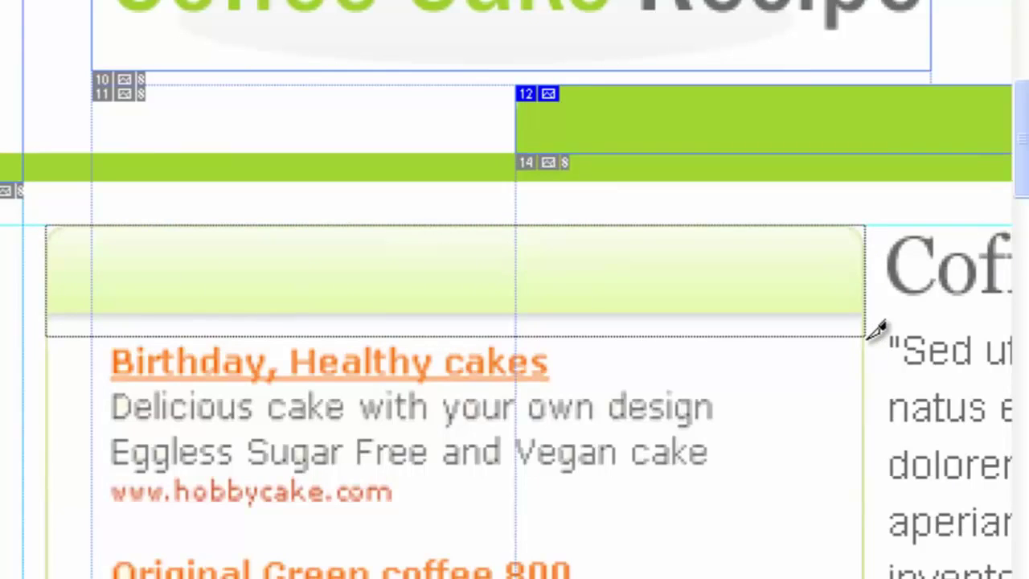
{"action": "left_click_drag", "start_coordinate": [865, 336], "coordinate": [867, 336]}
{"action": "scroll", "coordinate": [27, 359], "scroll_direction": "up", "scroll_amount": 3}
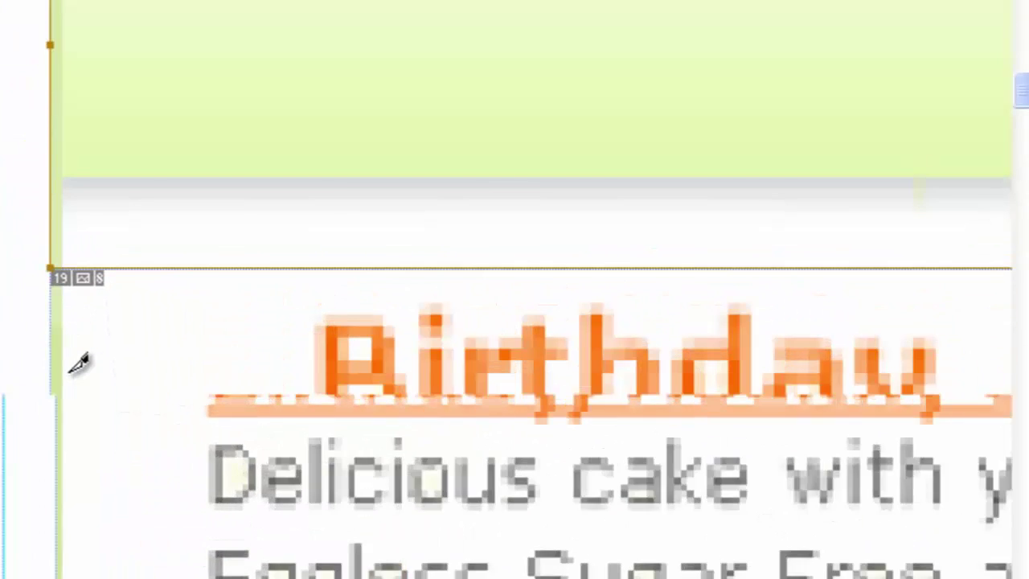
{"action": "left_click_drag", "start_coordinate": [523, 106], "coordinate": [187, 385]}
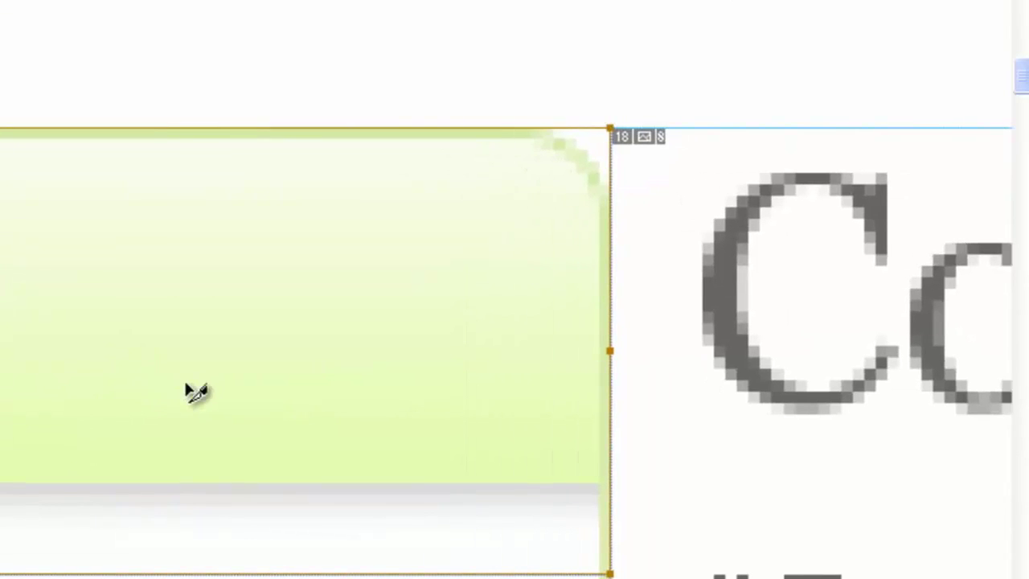
Replace the default name of the left sidebar header slice with top_bar_left
{"action": "double_click", "coordinate": [234, 375]}
{"action": "left_click_drag", "start_coordinate": [779, 99], "coordinate": [453, 100]}
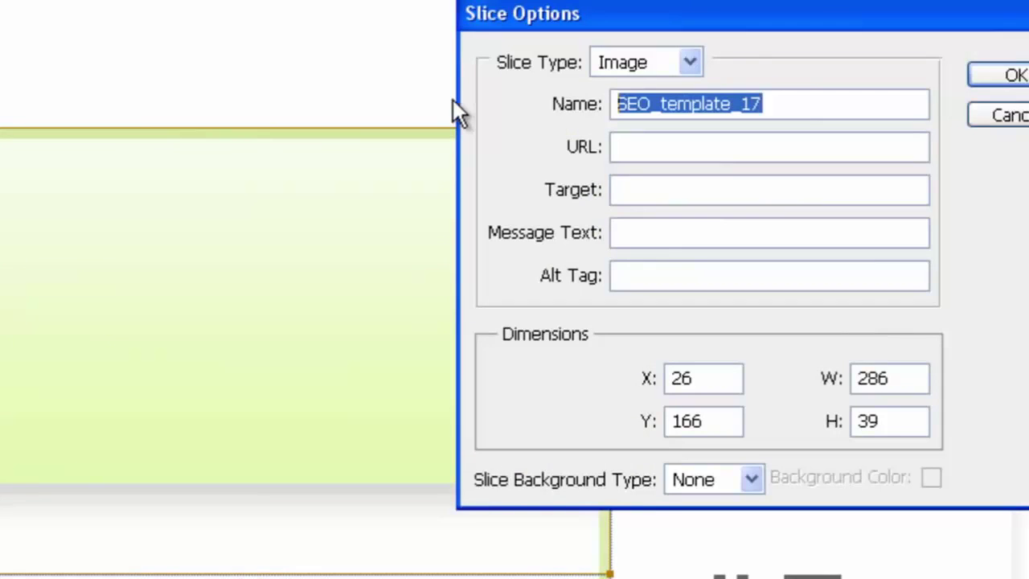
{"action": "type", "text": "top_bar_left"}
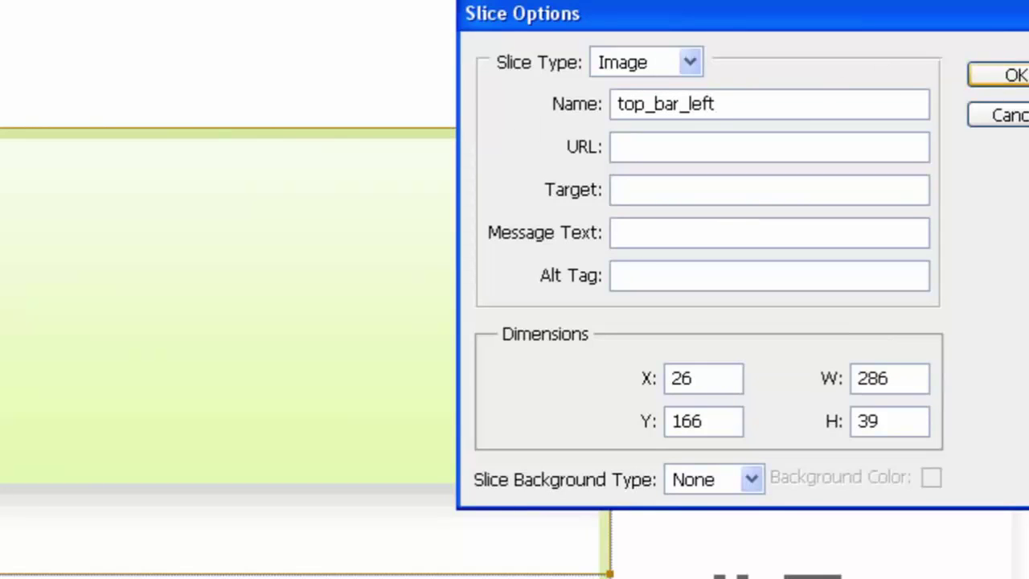
{"action": "left_click", "coordinate": [1001, 75]}
Draw a slice around the cake photo in the article, about 227 by 151 px
{"action": "left_click_drag", "start_coordinate": [267, 461], "coordinate": [832, 386]}
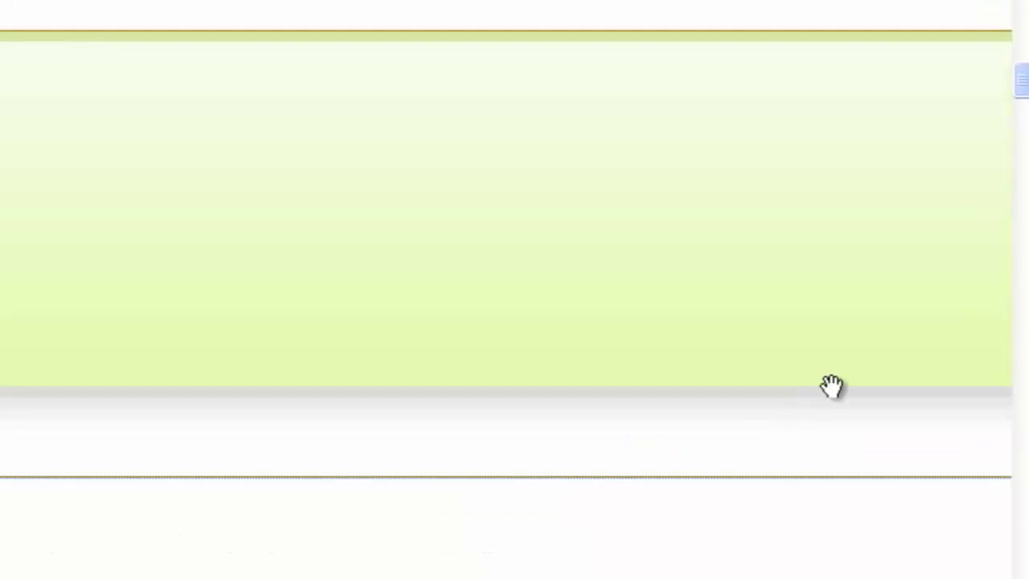
{"action": "key", "text": "ctrl+minus"}
{"action": "key", "text": "ctrl+minus"}
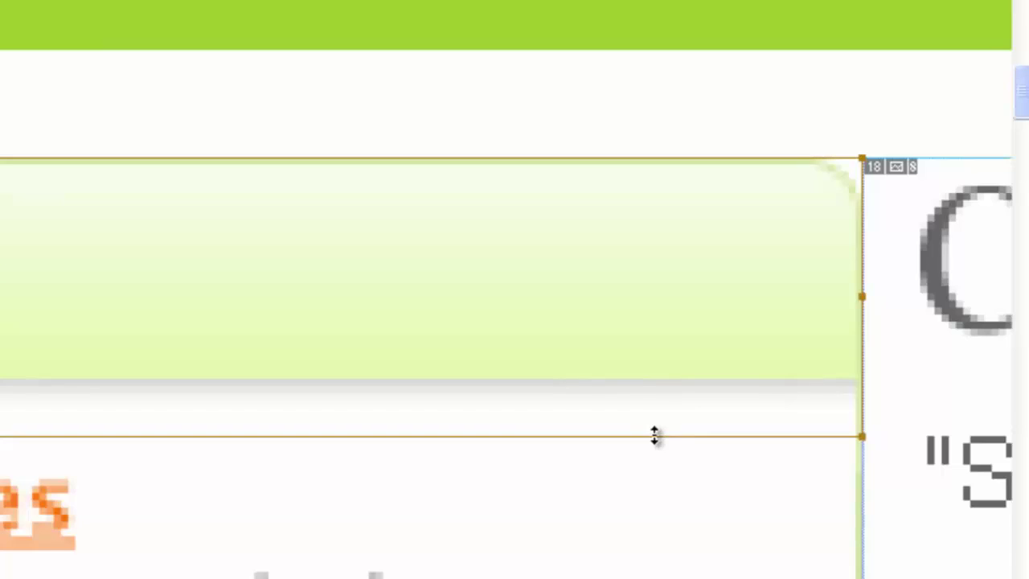
{"action": "key", "text": "ctrl+minus"}
{"action": "key", "text": "ctrl+minus"}
{"action": "left_click_drag", "start_coordinate": [707, 434], "coordinate": [913, 225]}
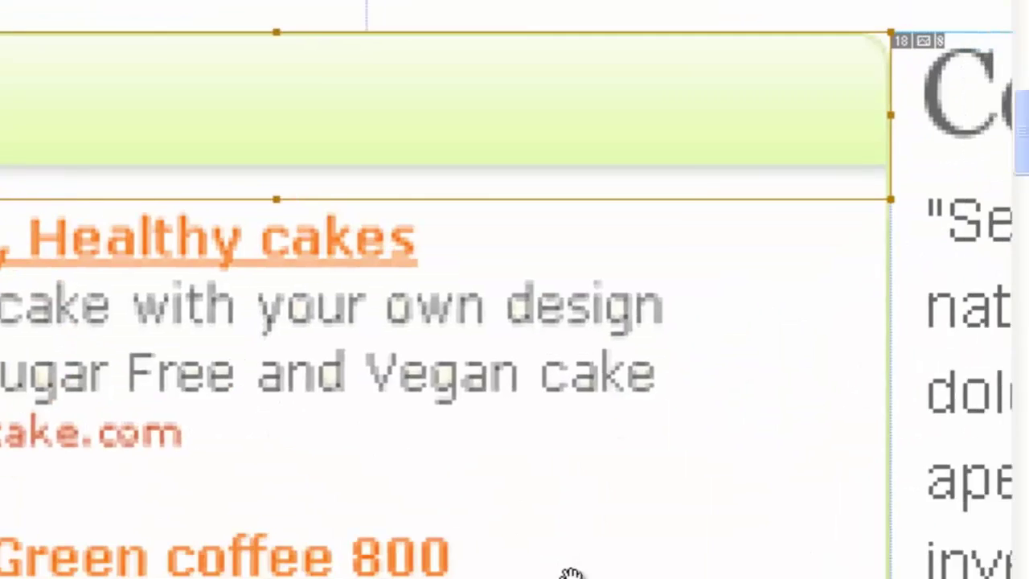
{"action": "left_click_drag", "start_coordinate": [571, 575], "coordinate": [222, 115]}
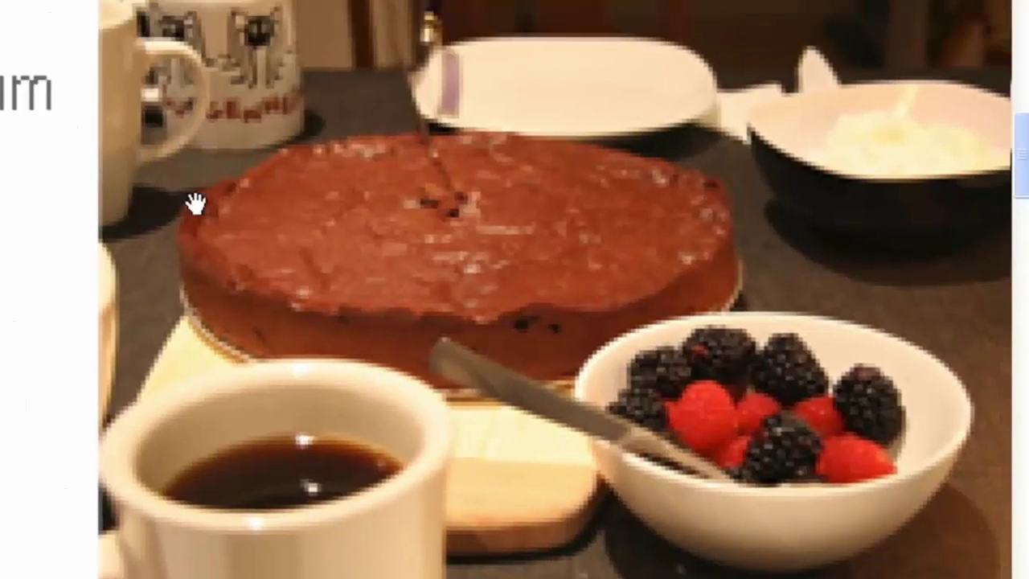
{"action": "left_click_drag", "start_coordinate": [196, 203], "coordinate": [176, 268]}
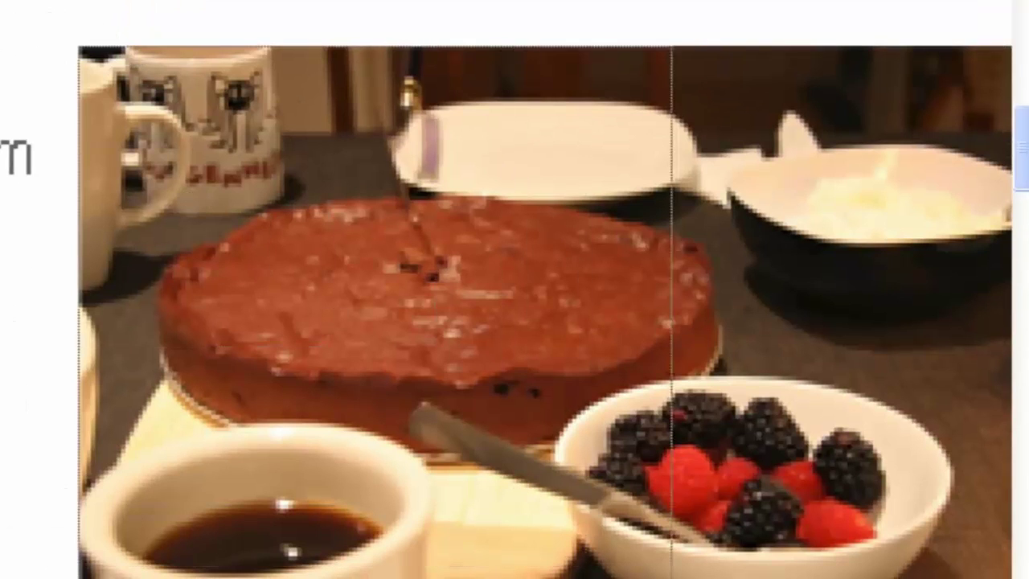
{"action": "scroll", "coordinate": [515, 313], "scroll_direction": "right", "scroll_amount": 2}
{"action": "left_click", "coordinate": [760, 532]}
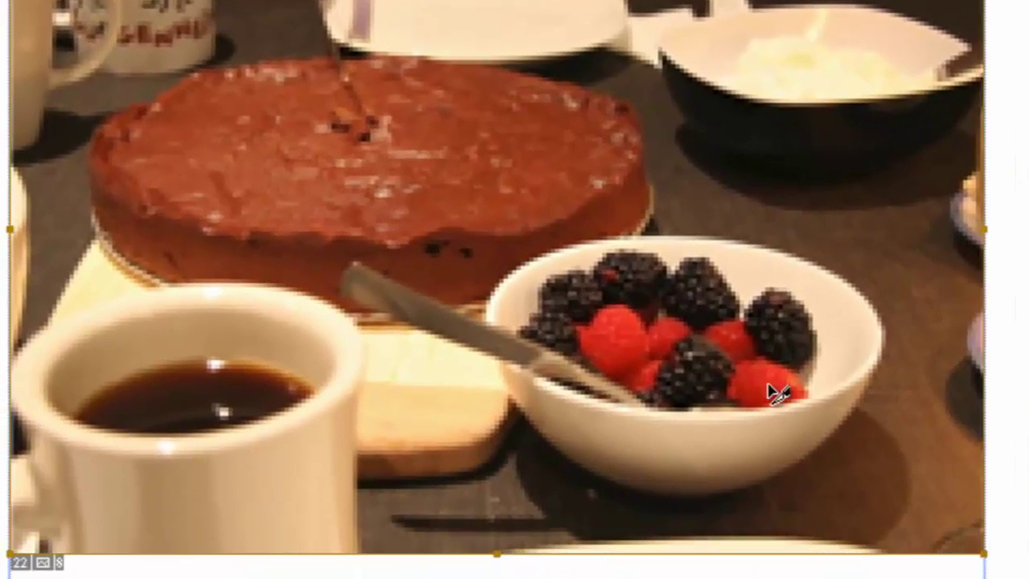
Rename the cake photo slice cake_c in its slice options
{"action": "double_click", "coordinate": [759, 363]}
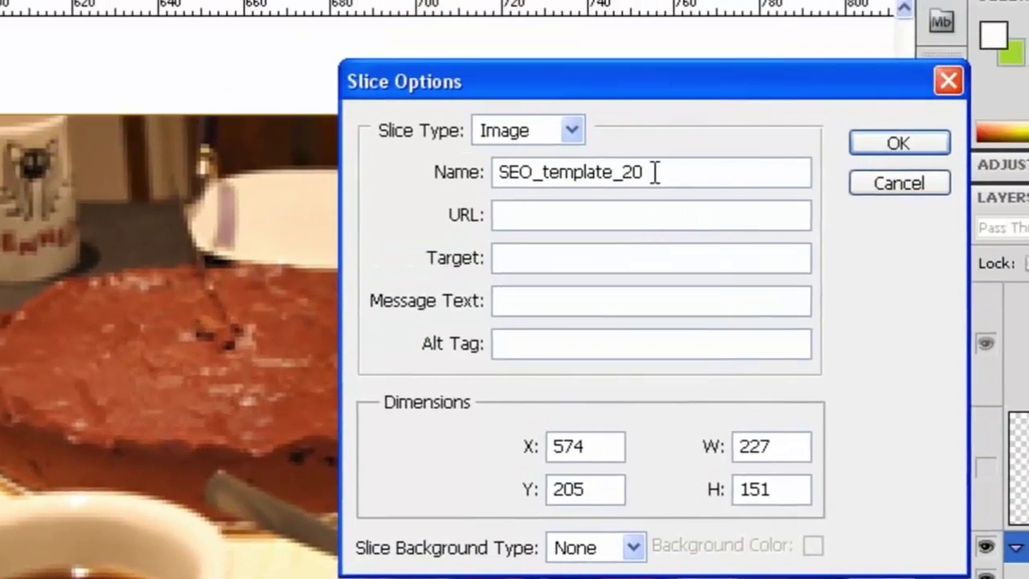
{"action": "left_click_drag", "start_coordinate": [655, 170], "coordinate": [272, 77]}
{"action": "type", "text": "cake_c"}
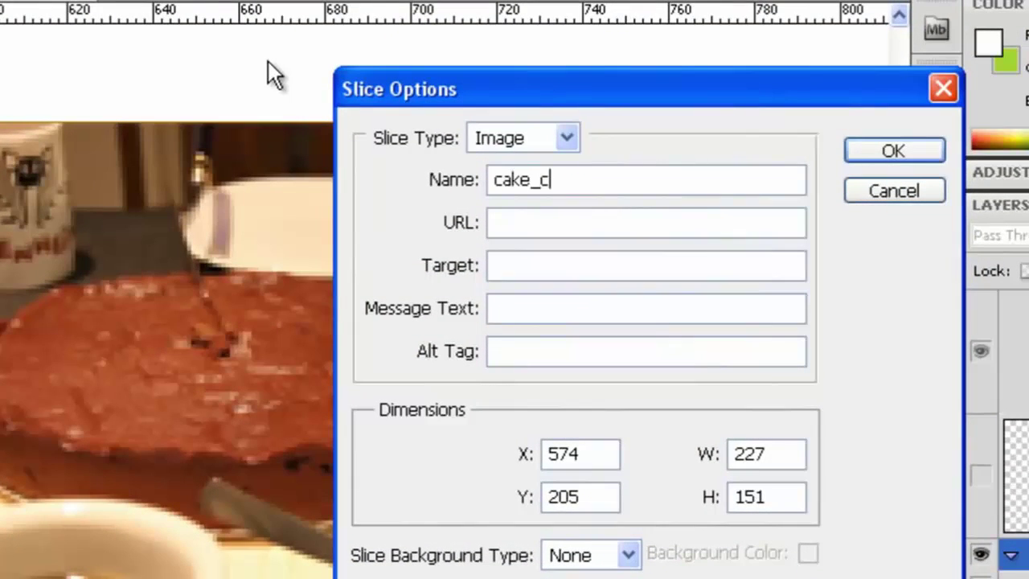
{"action": "left_click", "coordinate": [916, 154]}
Draw a slice around the light green header of the right column box, about 170 by 39 px, and check its edges
{"action": "key", "text": "ctrl+minus"}
{"action": "key", "text": "ctrl+minus"}
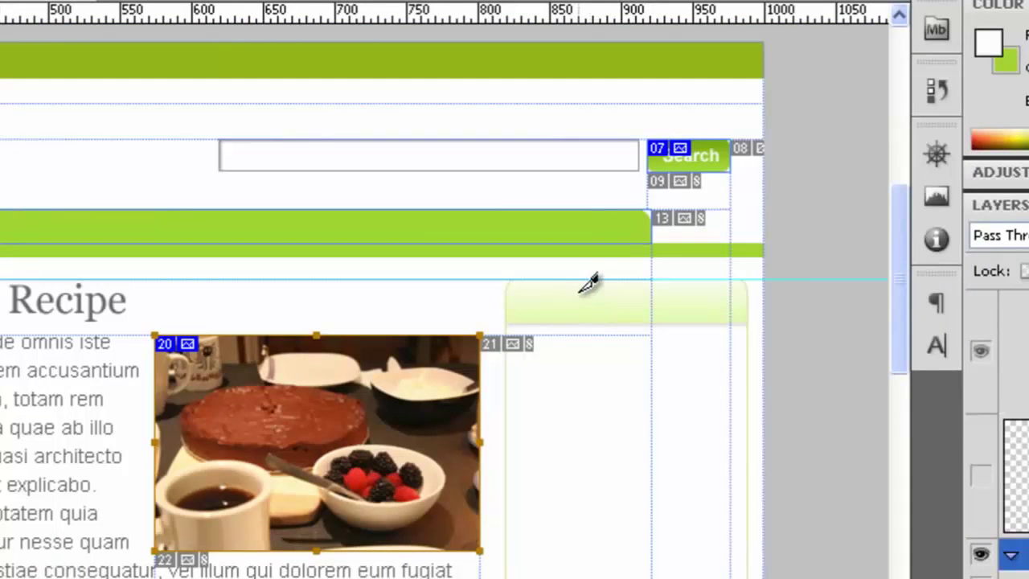
{"action": "left_click_drag", "start_coordinate": [505, 279], "coordinate": [750, 333]}
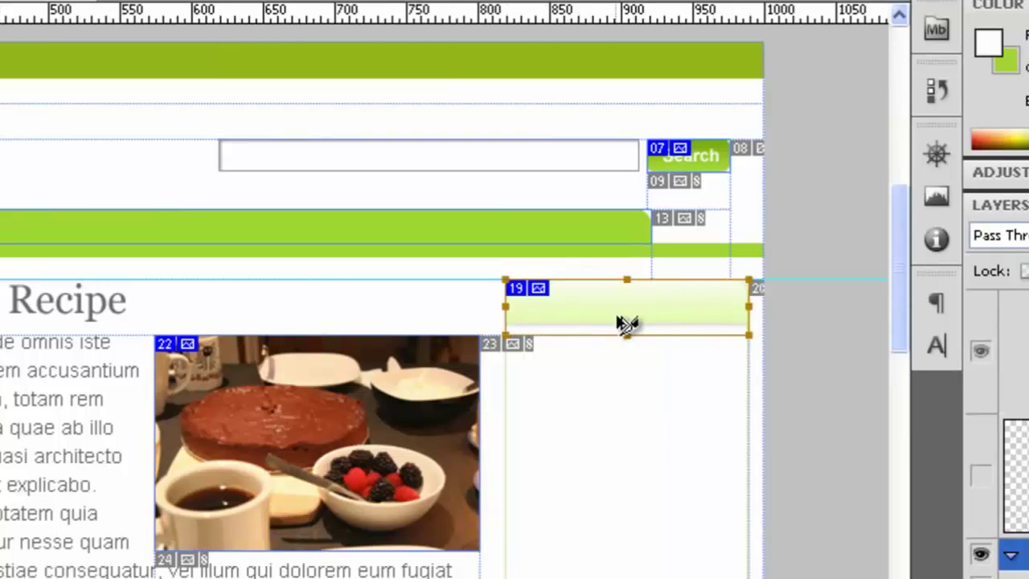
{"action": "scroll", "coordinate": [627, 324], "scroll_direction": "up", "scroll_amount": 4}
{"action": "scroll", "coordinate": [626, 324], "scroll_direction": "up", "scroll_amount": 1}
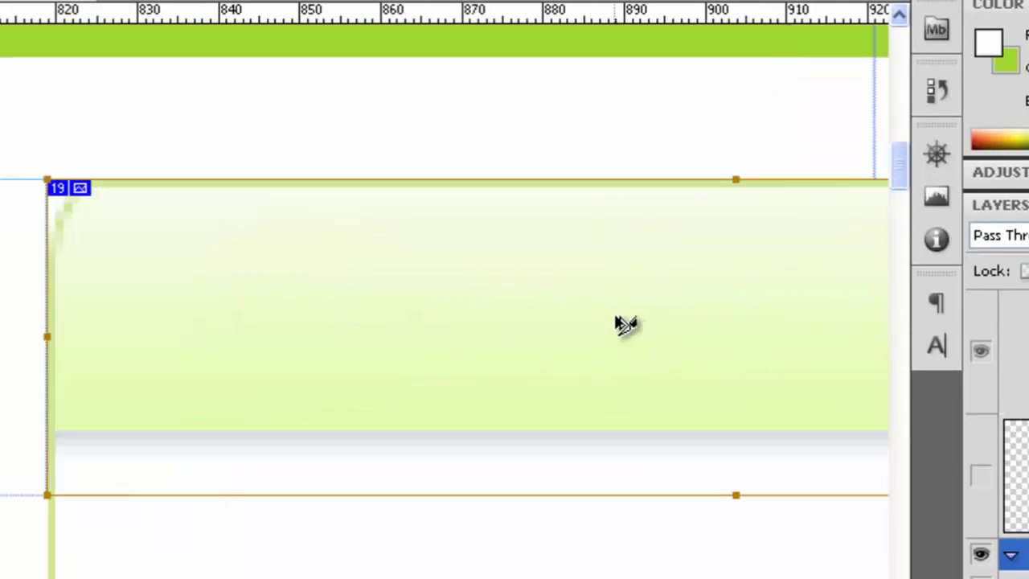
{"action": "scroll", "coordinate": [589, 354], "scroll_direction": "right", "scroll_amount": 4}
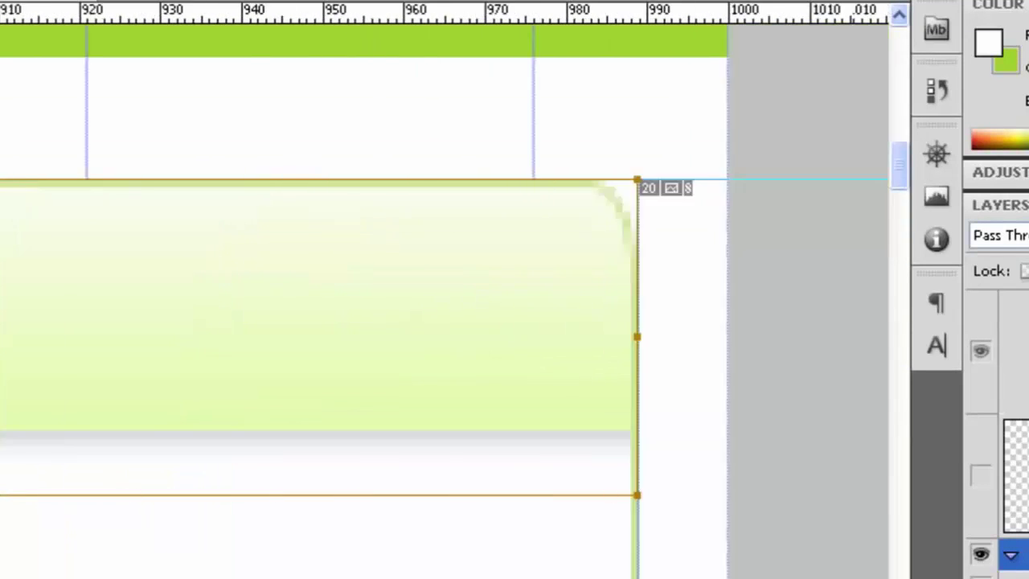
{"action": "scroll", "coordinate": [589, 354], "scroll_direction": "left", "scroll_amount": 2}
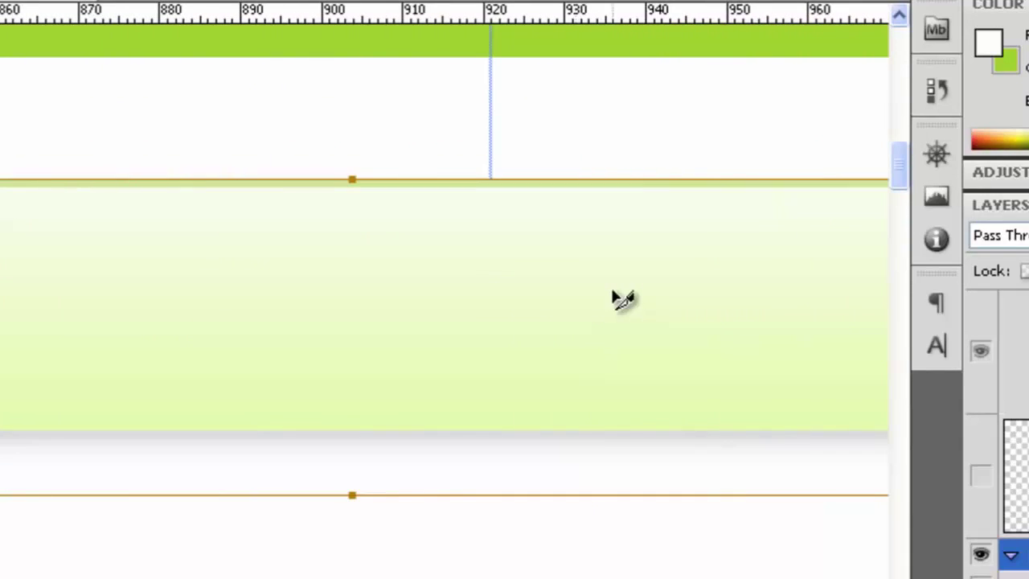
Replace the default name of the right column header slice with top_bar_right_adsense
{"action": "double_click", "coordinate": [536, 351]}
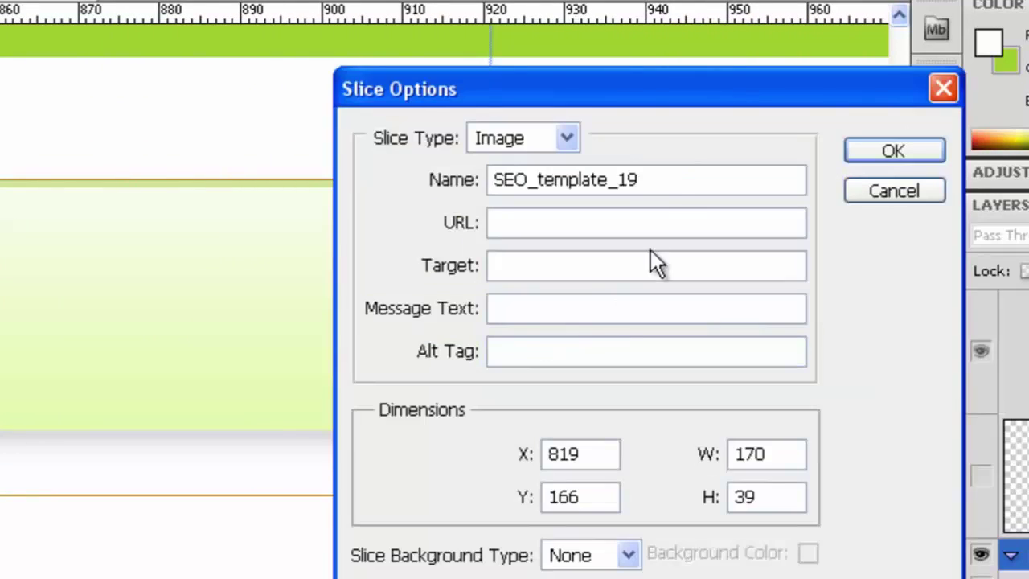
{"action": "double_click", "coordinate": [661, 179]}
{"action": "type", "text": "top_bar_right_adsense"}
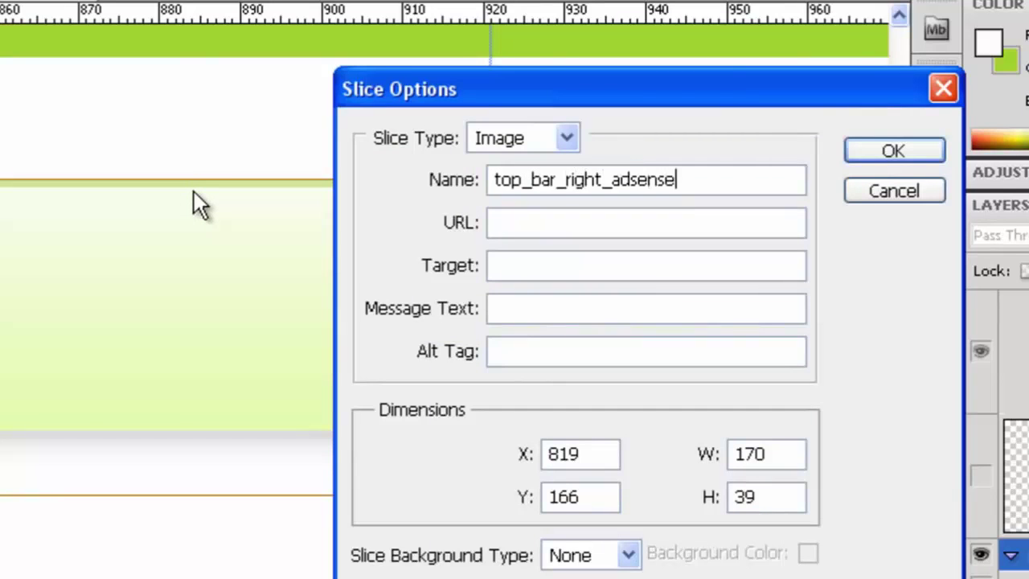
{"action": "left_click", "coordinate": [873, 152]}
Draw a slice around the light green header of the first box below the article, about 211 by 36 px, aligning its left edge with the border
{"action": "scroll", "coordinate": [287, 434], "scroll_direction": "down", "scroll_amount": 2}
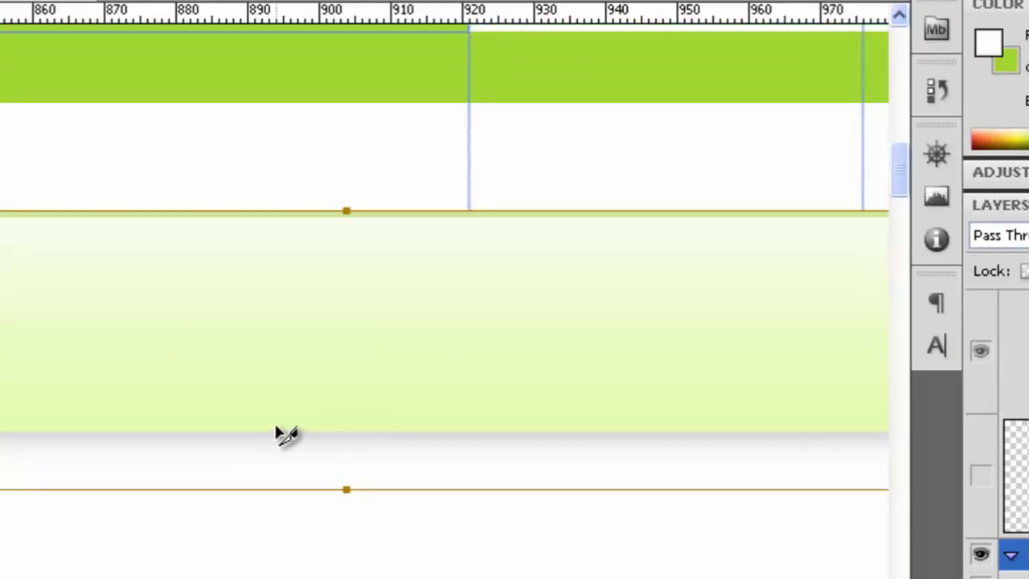
{"action": "scroll", "coordinate": [317, 555], "scroll_direction": "down", "scroll_amount": 5}
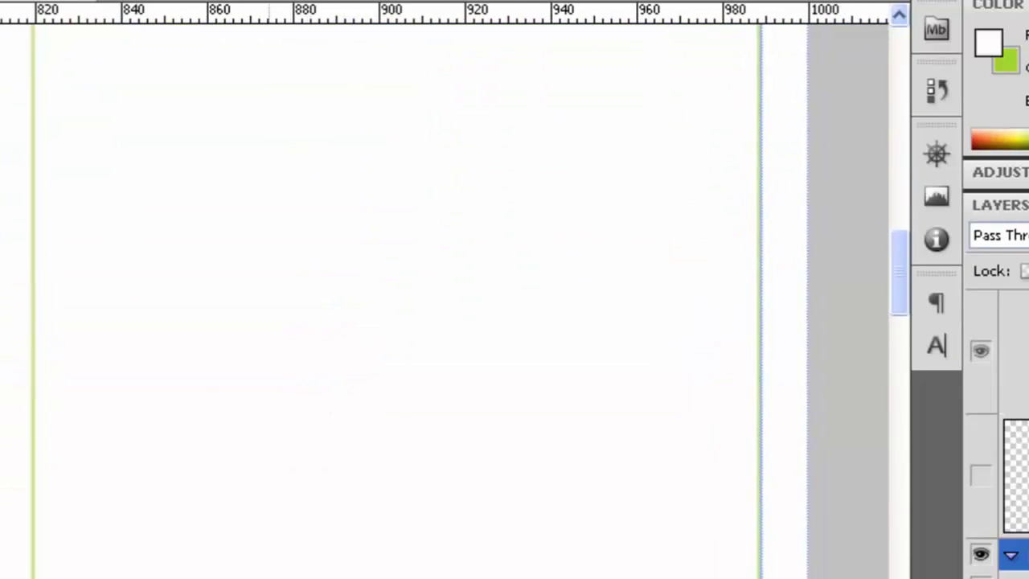
{"action": "scroll", "coordinate": [367, 408], "scroll_direction": "left", "scroll_amount": 2}
{"action": "scroll", "coordinate": [343, 549], "scroll_direction": "left", "scroll_amount": 3}
{"action": "scroll", "coordinate": [375, 503], "scroll_direction": "down", "scroll_amount": 3}
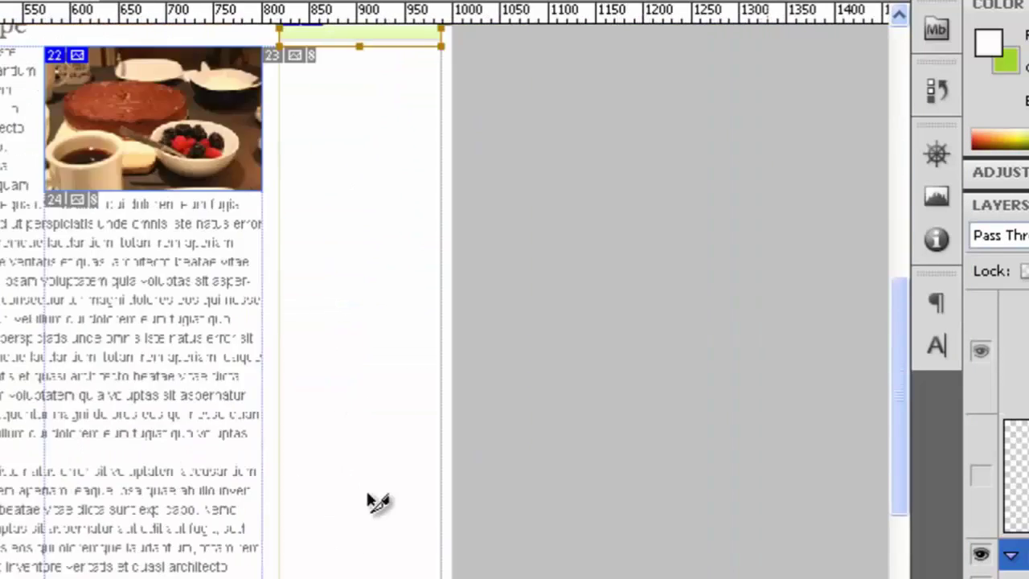
{"action": "left_click_drag", "start_coordinate": [254, 549], "coordinate": [411, 440]}
{"action": "scroll", "coordinate": [103, 430], "scroll_direction": "up", "scroll_amount": 5}
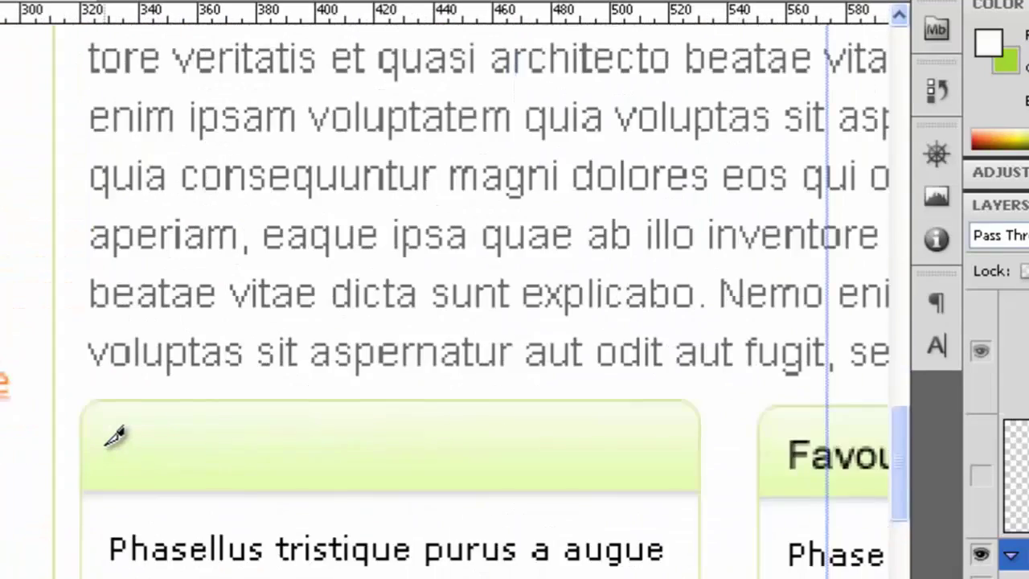
{"action": "left_click_drag", "start_coordinate": [70, 390], "coordinate": [735, 527]}
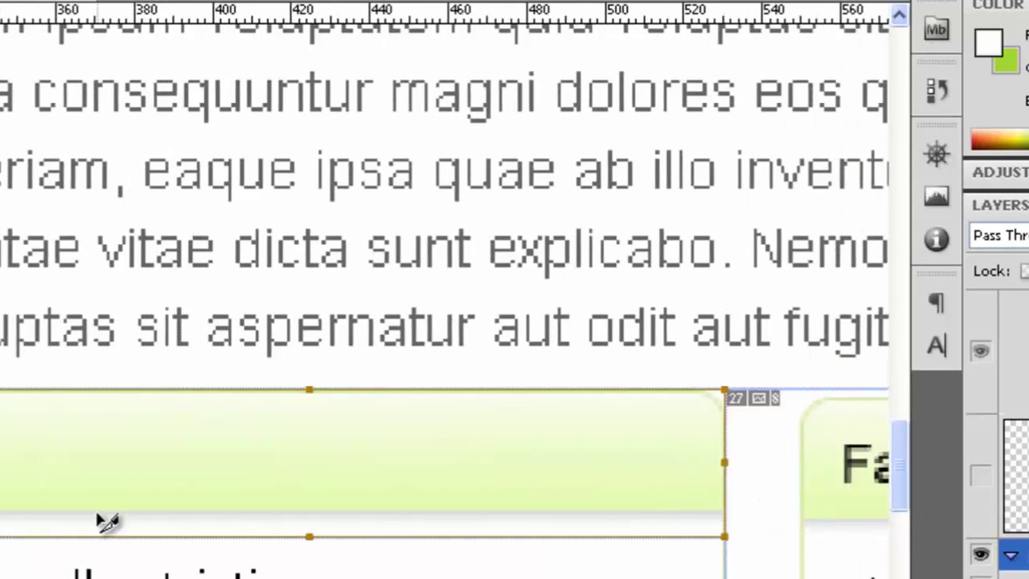
{"action": "scroll", "coordinate": [105, 458], "scroll_direction": "up", "scroll_amount": 5}
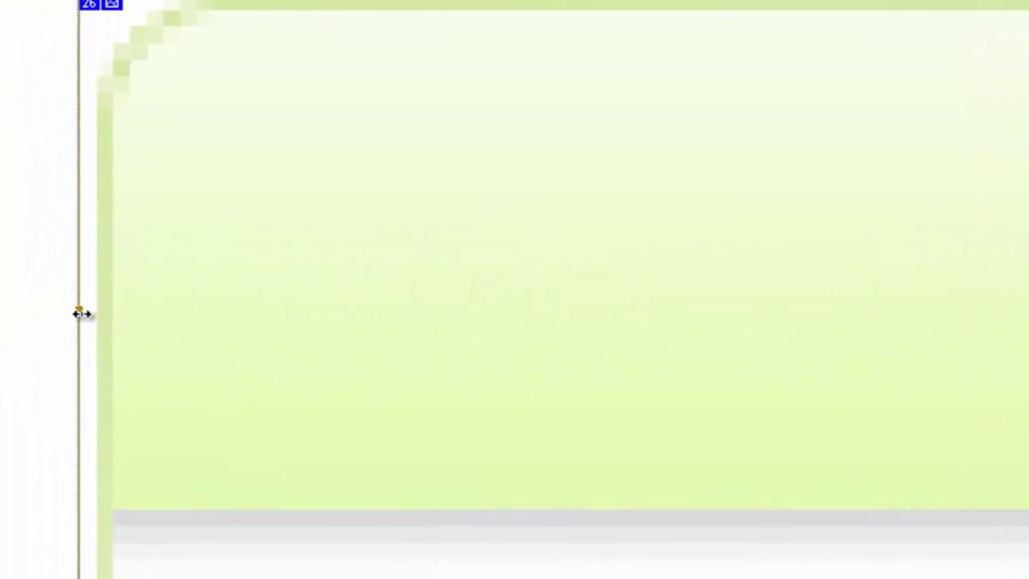
{"action": "left_click_drag", "start_coordinate": [81, 310], "coordinate": [105, 304]}
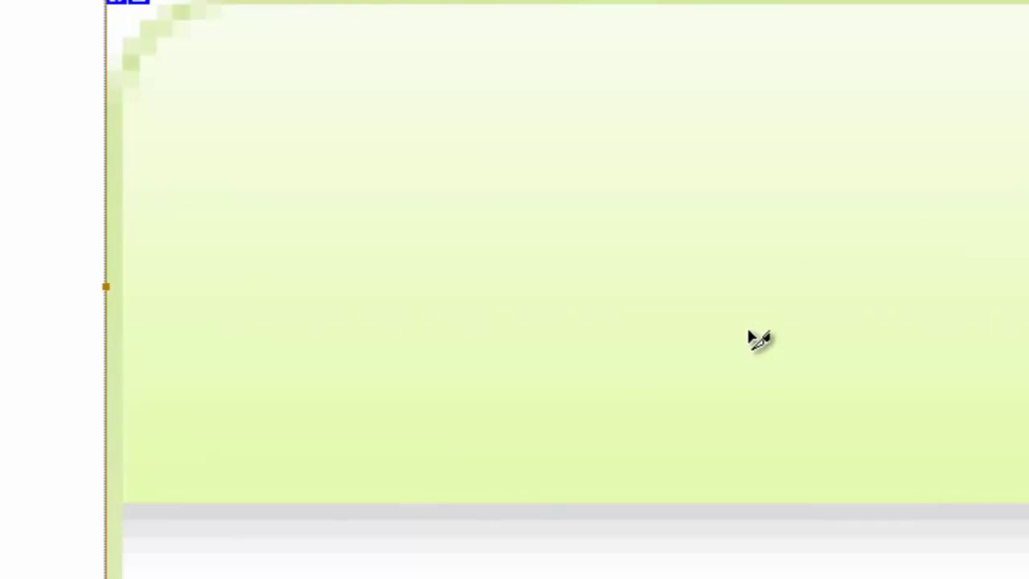
Rename the slice of the first box header below the article top_bar_content_under
{"action": "double_click", "coordinate": [759, 338]}
{"action": "left_click_drag", "start_coordinate": [812, 70], "coordinate": [307, 75]}
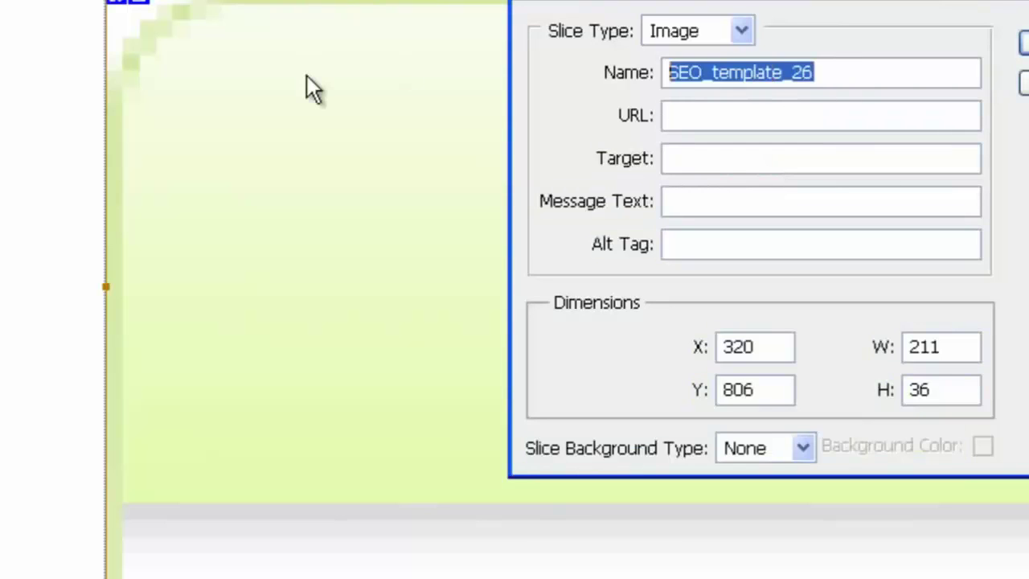
{"action": "type", "text": "top_bar_content"}
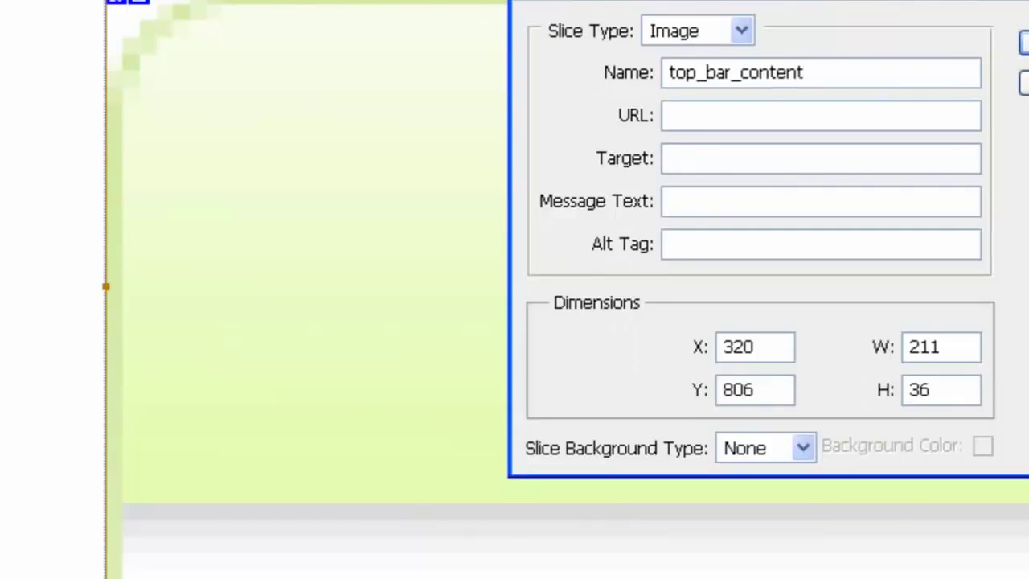
{"action": "type", "text": "_under"}
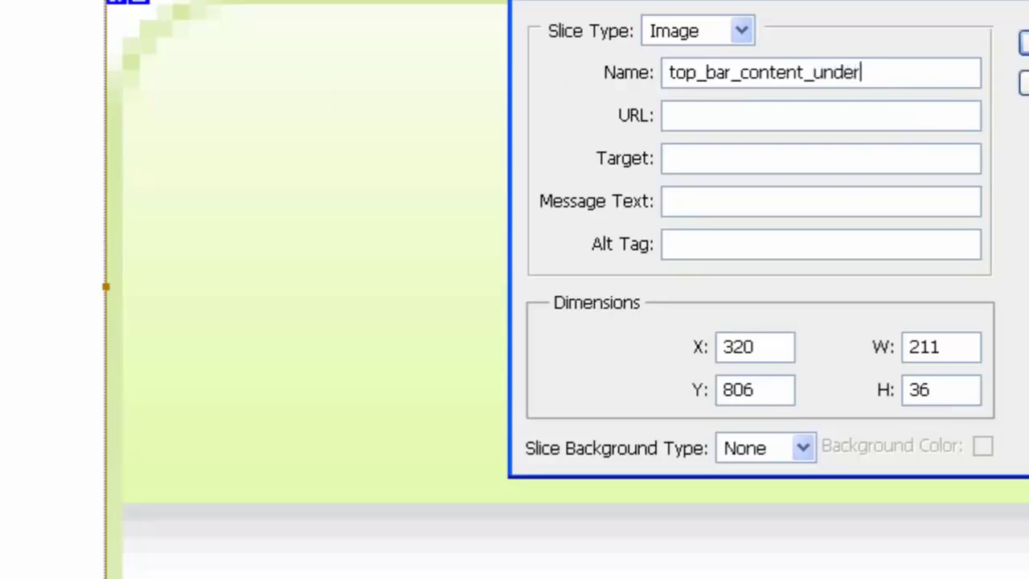
{"action": "key", "text": "Return"}
Draw a slice around the framed cake photo in the first box below the article, about 188 by 161 px, and extend its top edge past the frame
{"action": "scroll", "coordinate": [730, 162], "scroll_direction": "down", "scroll_amount": 6}
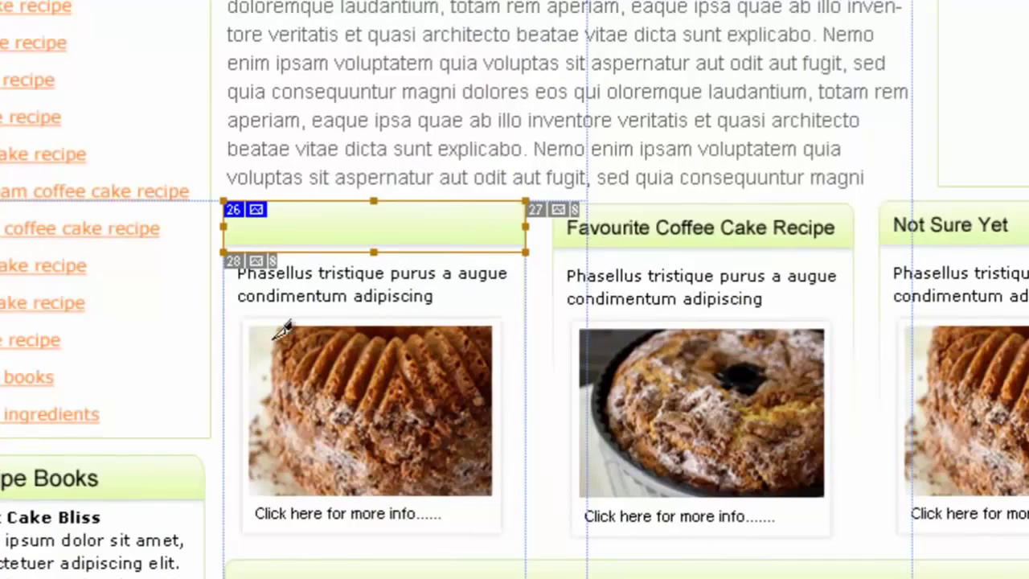
{"action": "left_click_drag", "start_coordinate": [239, 318], "coordinate": [519, 533]}
{"action": "scroll", "coordinate": [493, 475], "scroll_direction": "up", "scroll_amount": 5}
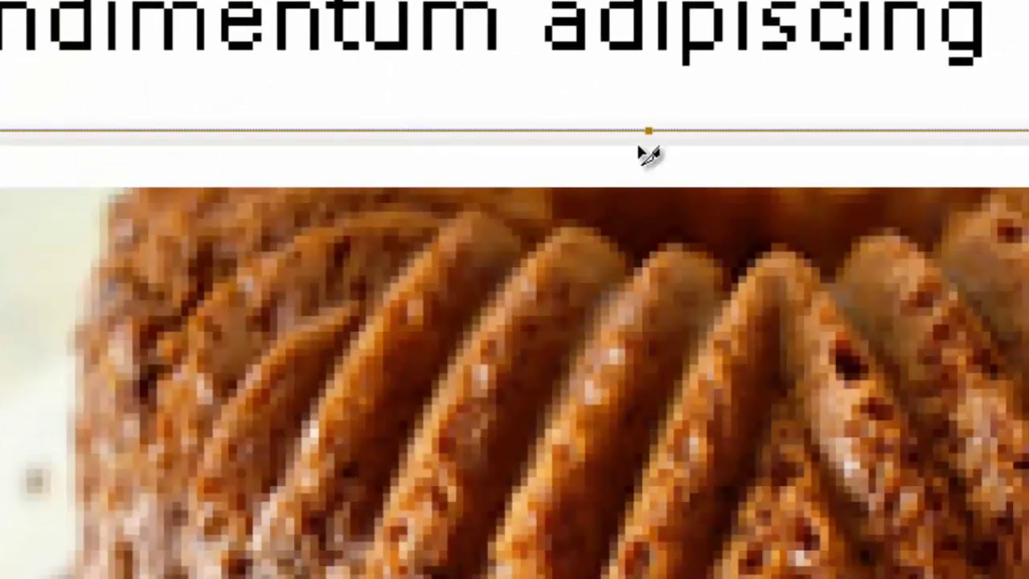
{"action": "left_click_drag", "start_coordinate": [648, 130], "coordinate": [648, 113]}
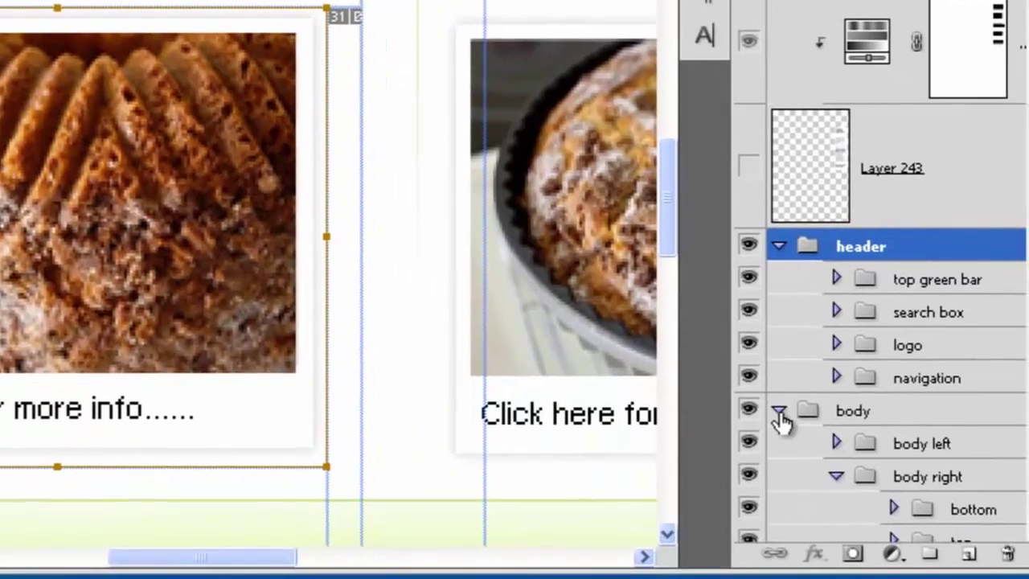
Inspect the body right layer groups by toggling their visibility to find the one containing the first cake box
{"action": "left_click", "coordinate": [779, 411]}
{"action": "left_click", "coordinate": [749, 411]}
{"action": "left_click", "coordinate": [748, 411]}
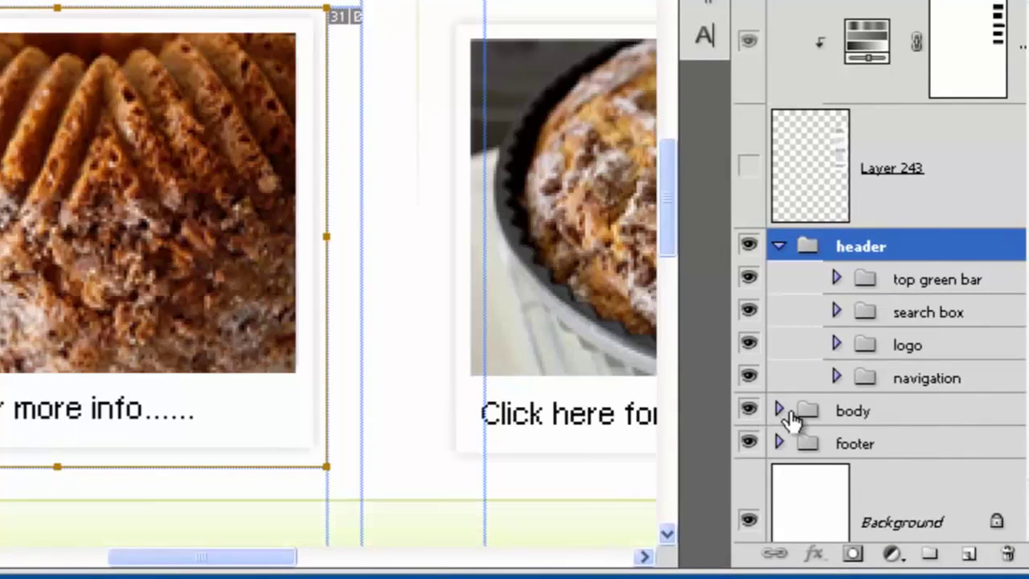
{"action": "left_click", "coordinate": [779, 410]}
{"action": "left_click", "coordinate": [749, 476]}
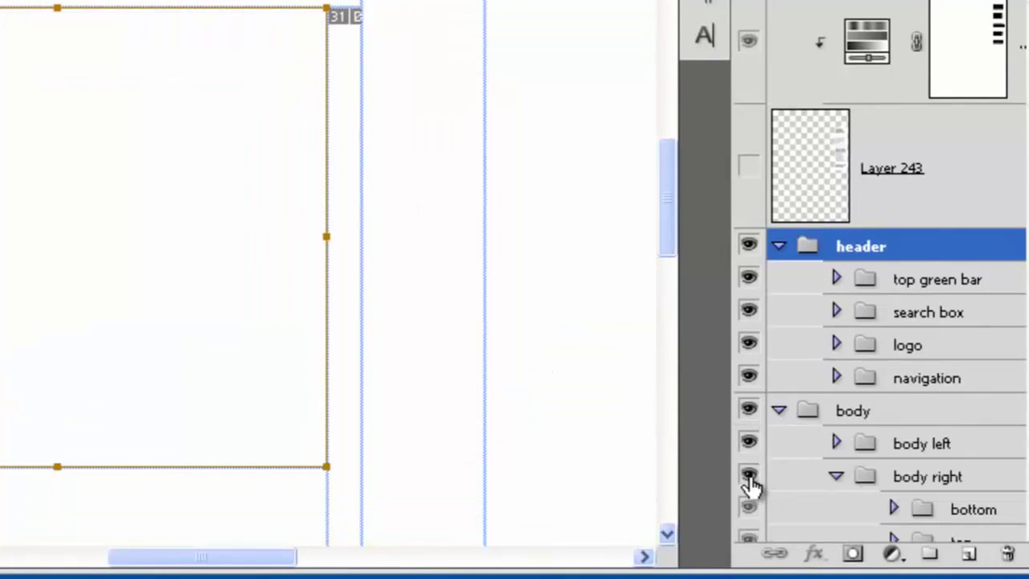
{"action": "left_click", "coordinate": [748, 476]}
{"action": "scroll", "coordinate": [880, 274], "scroll_direction": "down", "scroll_amount": 5}
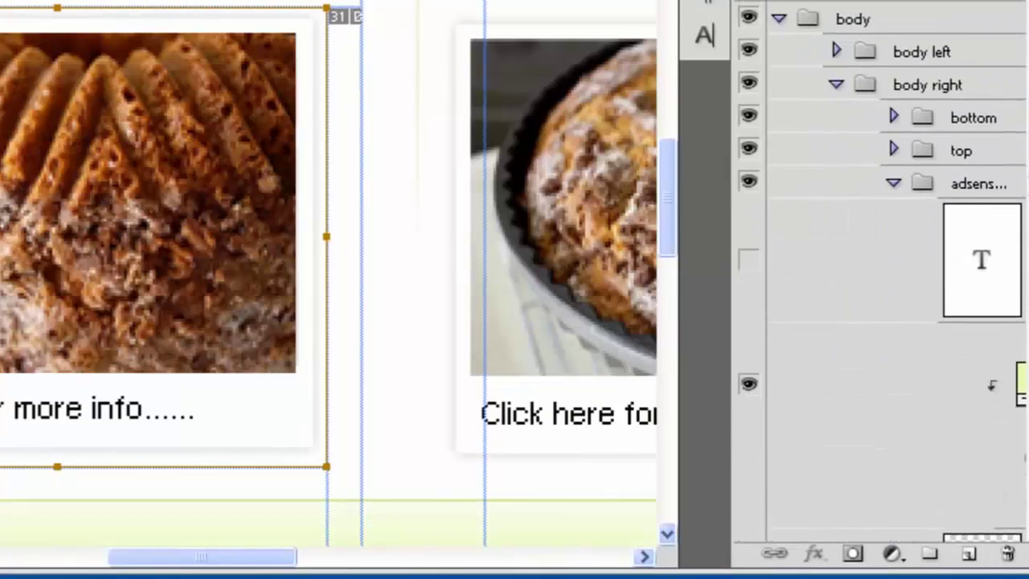
{"action": "left_click", "coordinate": [747, 183]}
{"action": "left_click", "coordinate": [748, 122]}
{"action": "left_click", "coordinate": [750, 126]}
{"action": "left_click", "coordinate": [894, 183]}
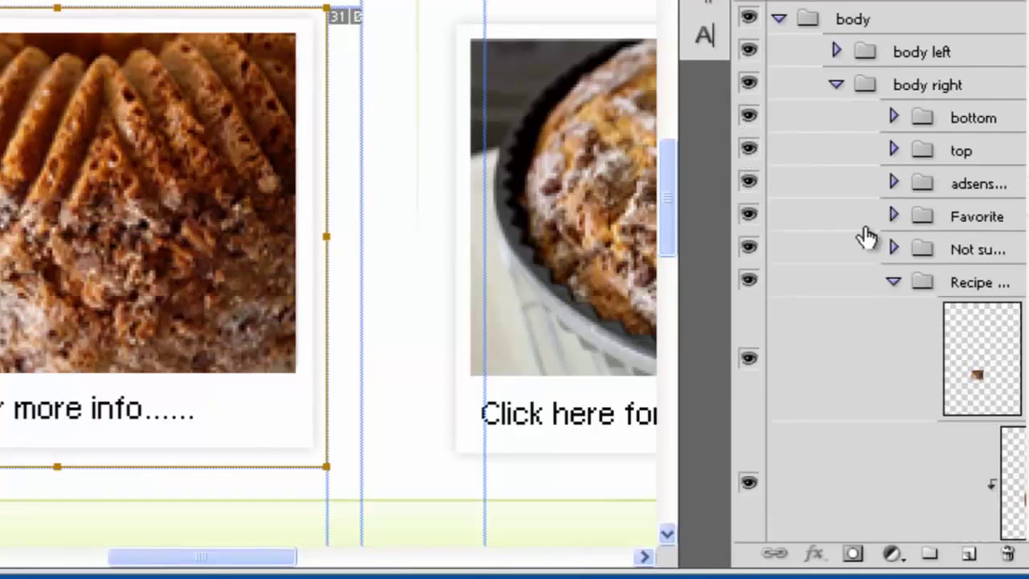
Hide the "Click here for more info......" text layer of the first cake box in the Recipe group
{"action": "left_click", "coordinate": [746, 249]}
{"action": "left_click", "coordinate": [748, 280]}
{"action": "left_click", "coordinate": [749, 280]}
{"action": "scroll", "coordinate": [1017, 265], "scroll_direction": "down", "scroll_amount": 5}
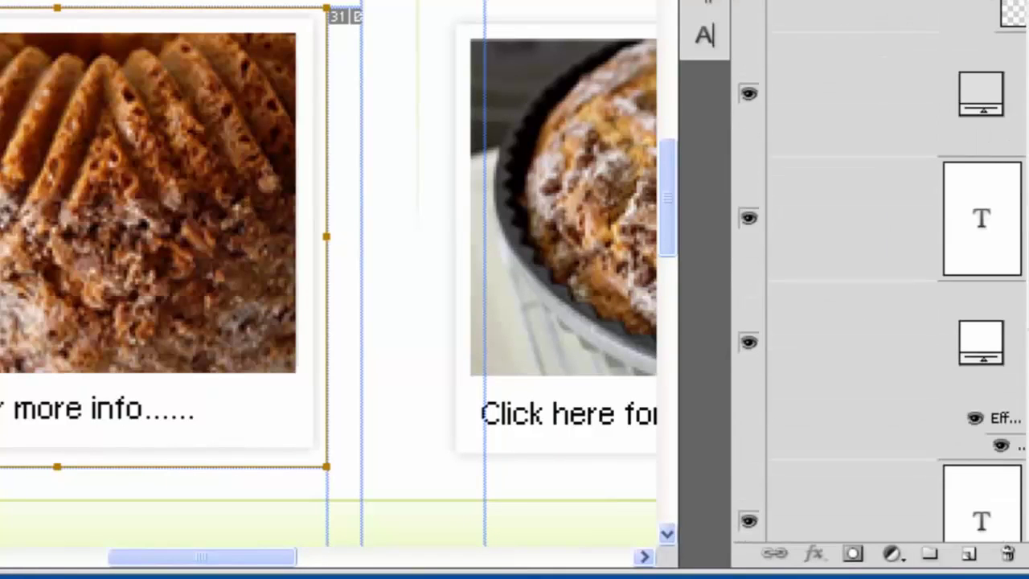
{"action": "left_click", "coordinate": [747, 220]}
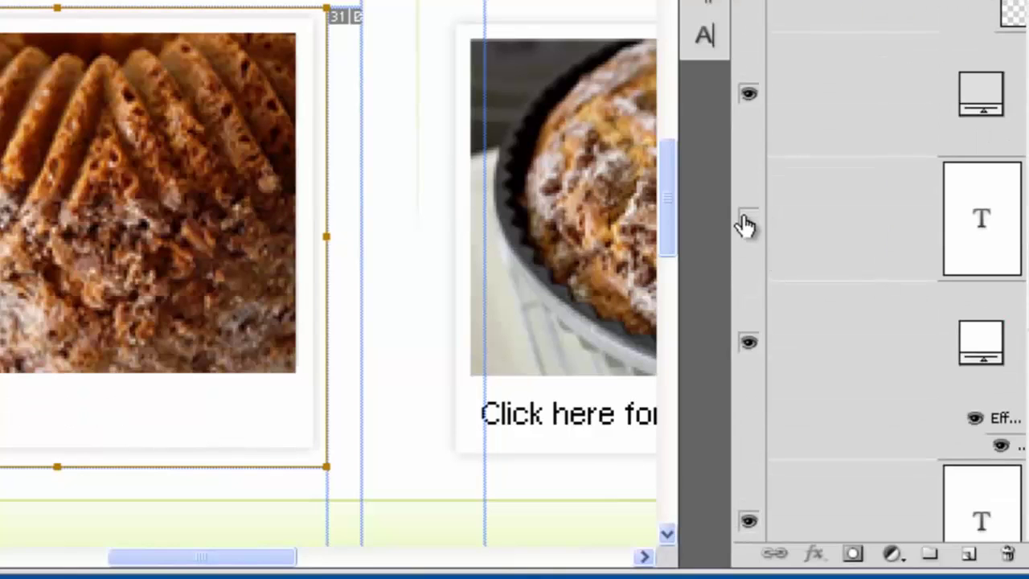
Rename the slice around the first box's framed cake photo cake
{"action": "double_click", "coordinate": [81, 261]}
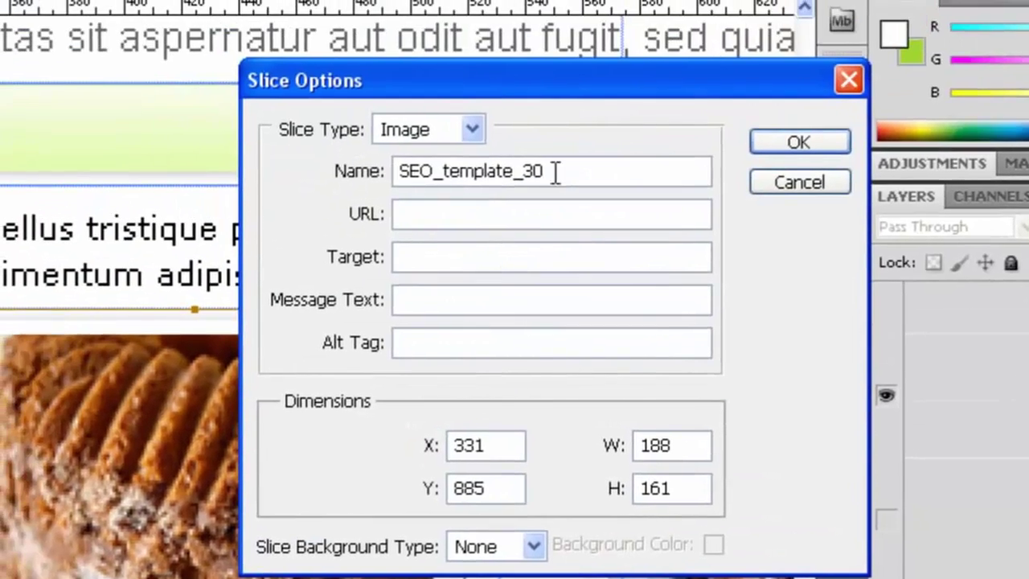
{"action": "left_click_drag", "start_coordinate": [555, 173], "coordinate": [161, 182]}
{"action": "type", "text": "cak"}
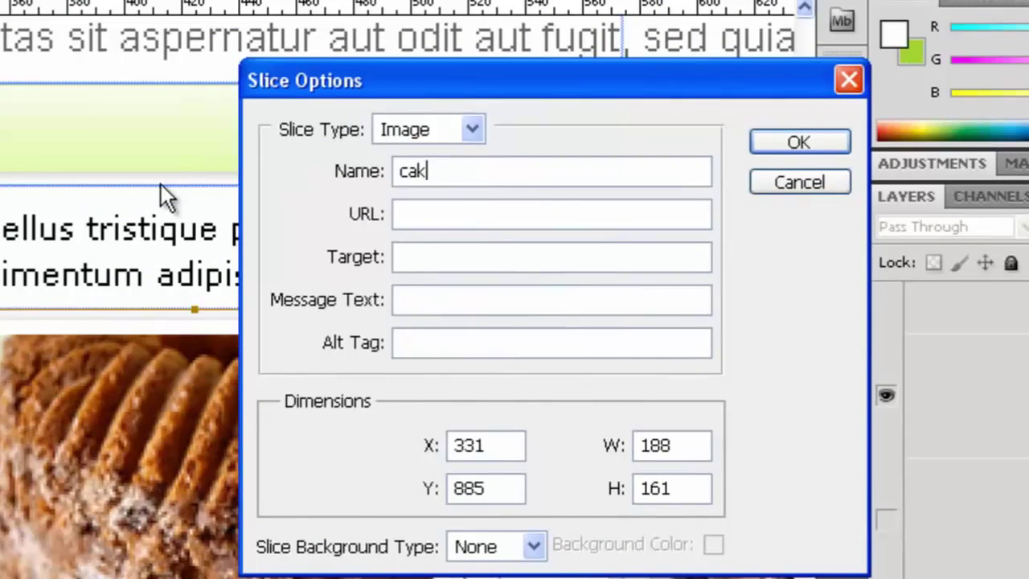
{"action": "type", "text": "e"}
{"action": "left_click", "coordinate": [784, 146]}
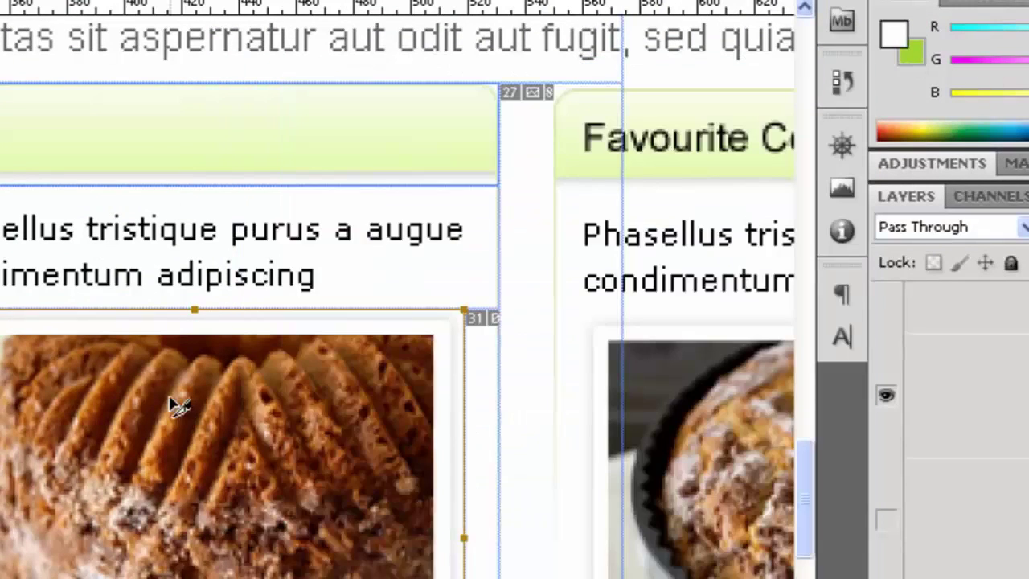
Review the slices across the whole page, from the lower content boxes up to the logo and header bars
{"action": "scroll", "coordinate": [171, 406], "scroll_direction": "down", "scroll_amount": 3}
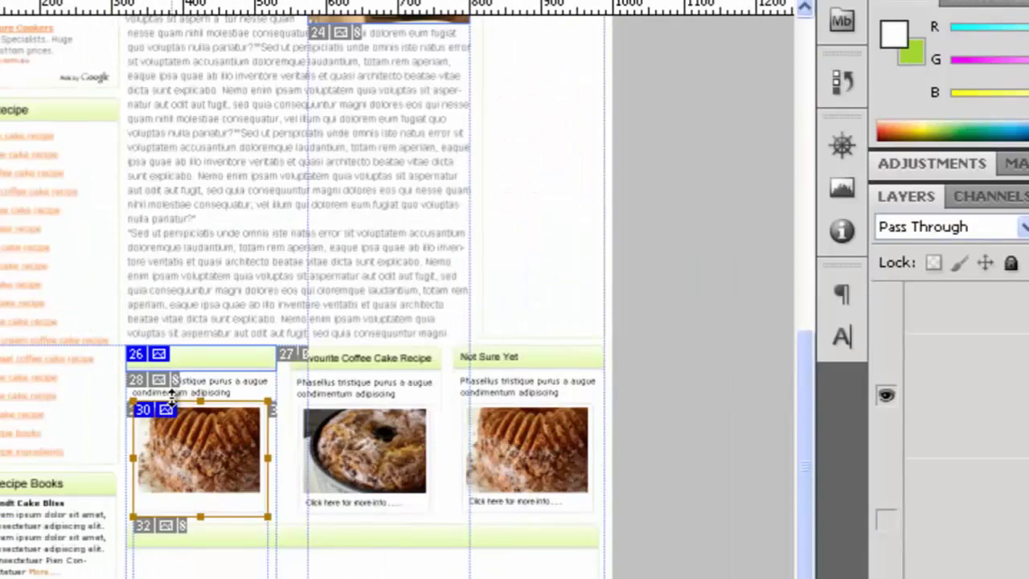
{"action": "scroll", "coordinate": [171, 394], "scroll_direction": "up", "scroll_amount": 2}
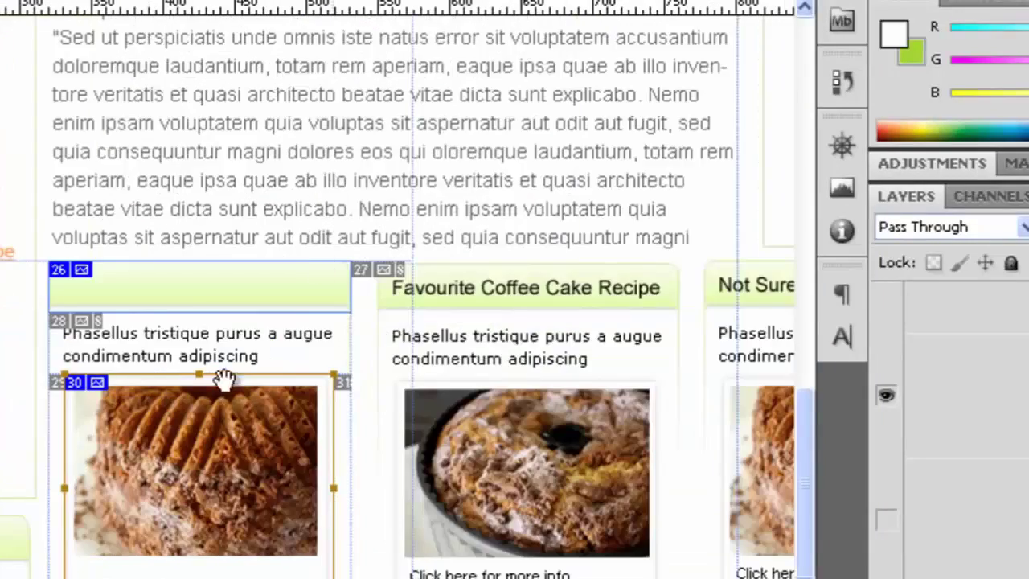
{"action": "scroll", "coordinate": [223, 378], "scroll_direction": "down", "scroll_amount": 3}
{"action": "scroll", "coordinate": [361, 345], "scroll_direction": "up", "scroll_amount": 3}
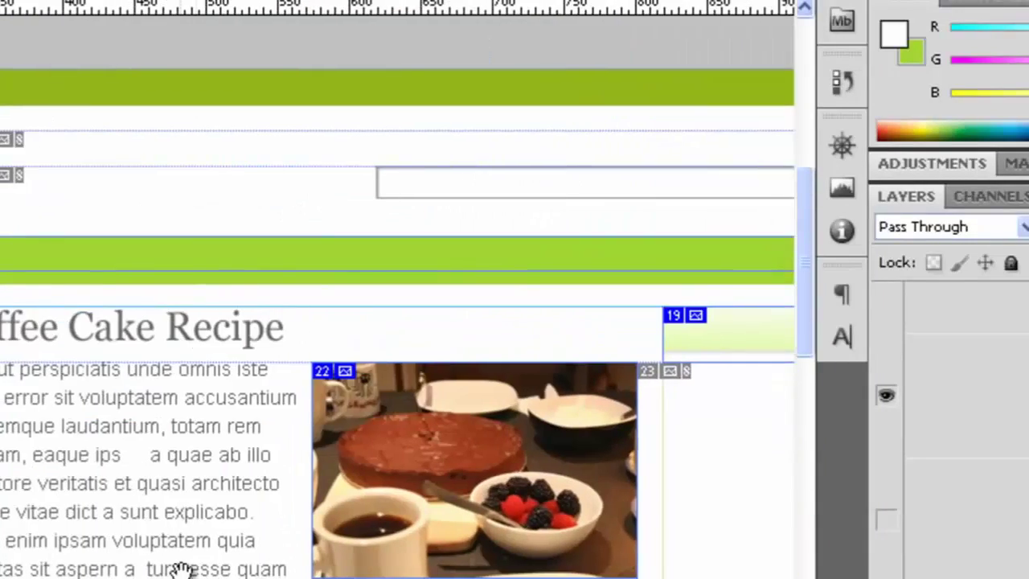
{"action": "scroll", "coordinate": [182, 570], "scroll_direction": "down", "scroll_amount": 2}
{"action": "scroll", "coordinate": [234, 361], "scroll_direction": "up", "scroll_amount": 2}
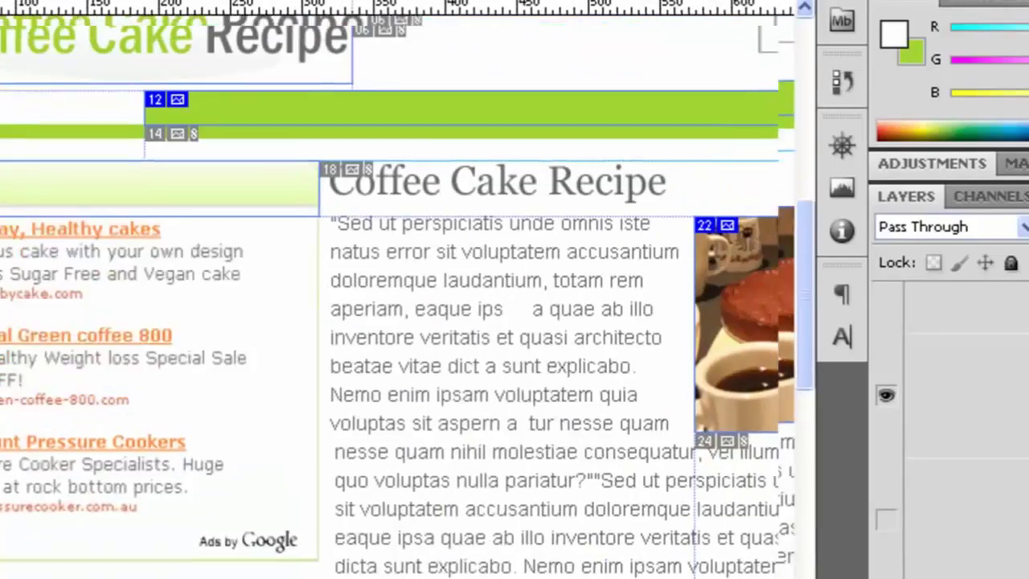
{"action": "scroll", "coordinate": [182, 573], "scroll_direction": "up", "scroll_amount": 4}
{"action": "scroll", "coordinate": [181, 572], "scroll_direction": "right", "scroll_amount": 5}
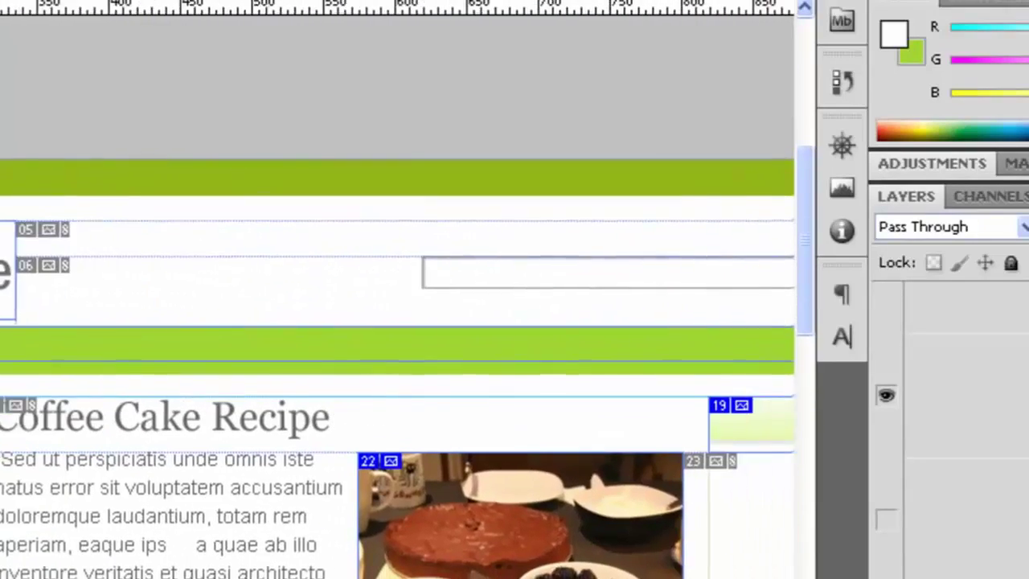
{"action": "scroll", "coordinate": [398, 370], "scroll_direction": "right", "scroll_amount": 3}
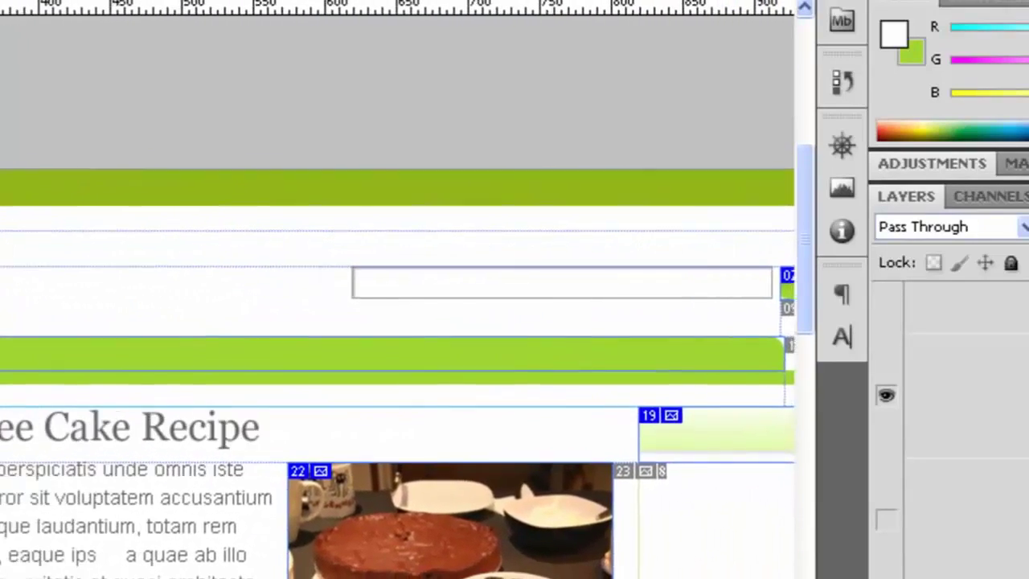
{"action": "scroll", "coordinate": [120, 437], "scroll_direction": "left", "scroll_amount": 3}
{"action": "scroll", "coordinate": [120, 436], "scroll_direction": "down", "scroll_amount": 6}
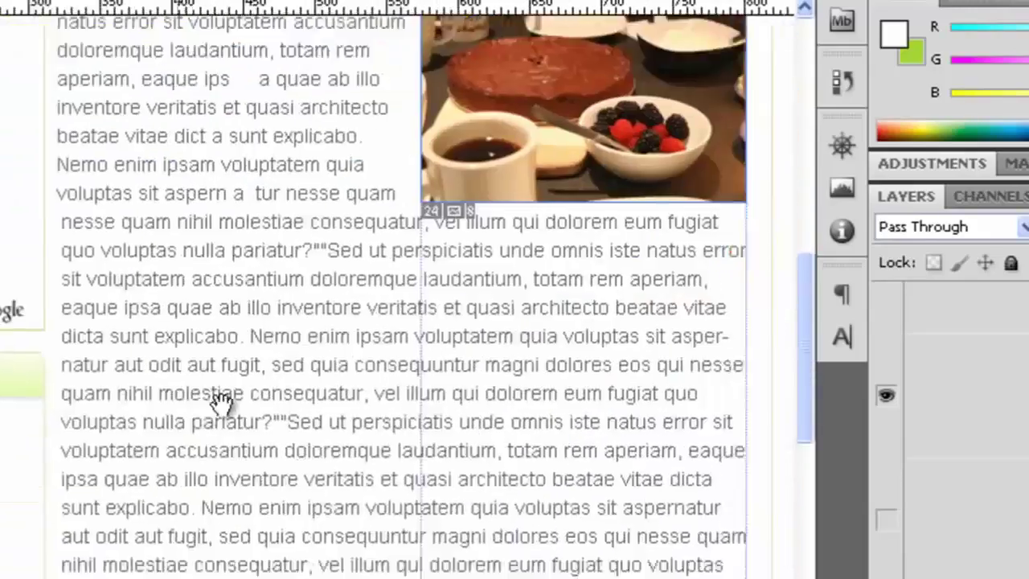
{"action": "scroll", "coordinate": [219, 400], "scroll_direction": "down", "scroll_amount": 10}
{"action": "scroll", "coordinate": [223, 338], "scroll_direction": "left", "scroll_amount": 3}
{"action": "scroll", "coordinate": [223, 337], "scroll_direction": "right", "scroll_amount": 2}
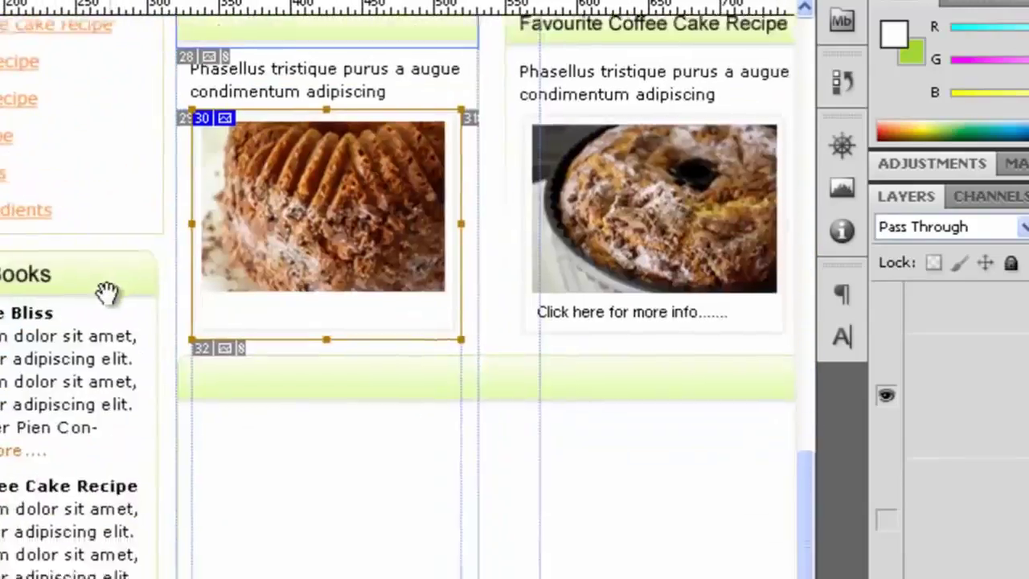
{"action": "scroll", "coordinate": [107, 292], "scroll_direction": "right", "scroll_amount": 3}
{"action": "scroll", "coordinate": [107, 292], "scroll_direction": "up", "scroll_amount": 10}
{"action": "scroll", "coordinate": [107, 292], "scroll_direction": "left", "scroll_amount": 3}
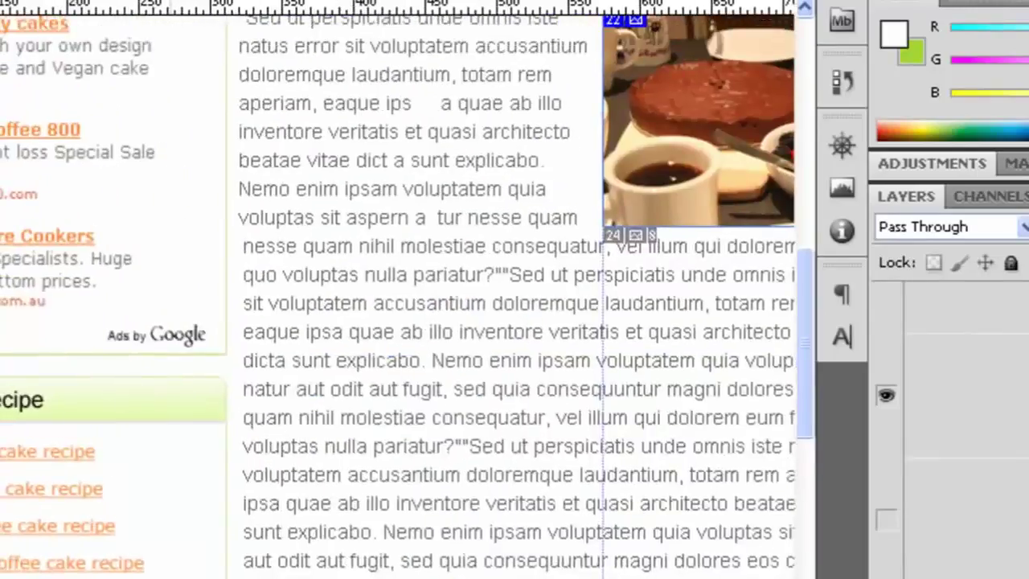
{"action": "scroll", "coordinate": [257, 413], "scroll_direction": "up", "scroll_amount": 5}
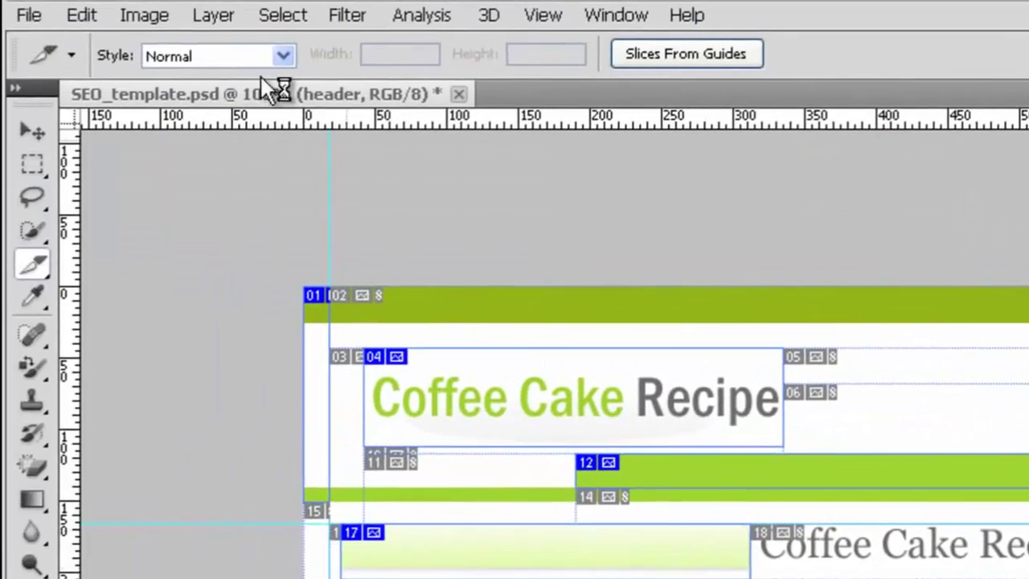
Open the sliced template in Save for Web & Devices to review its export preview
{"action": "left_click", "coordinate": [28, 14]}
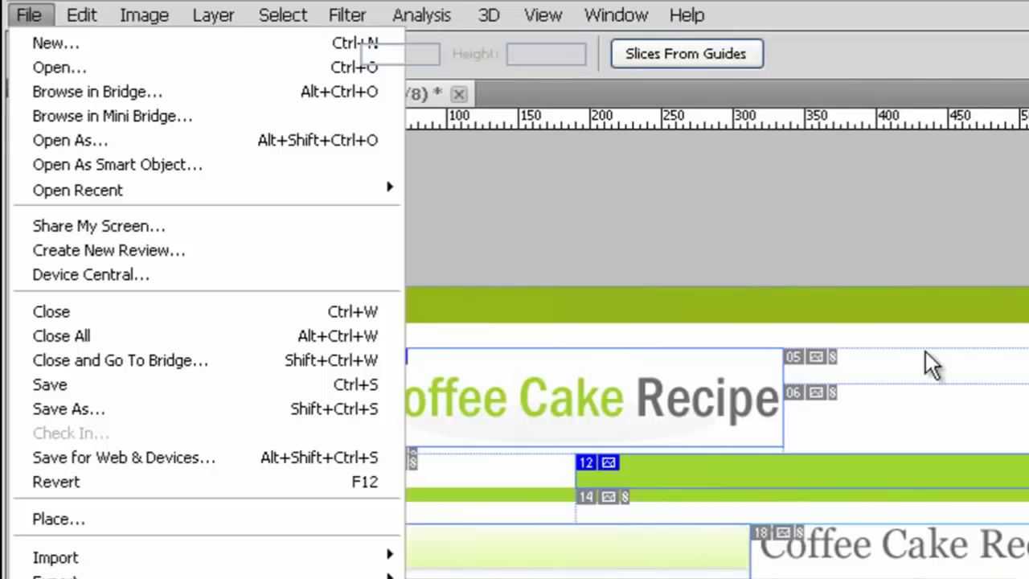
{"action": "key", "text": "ctrl+alt+shift+s"}
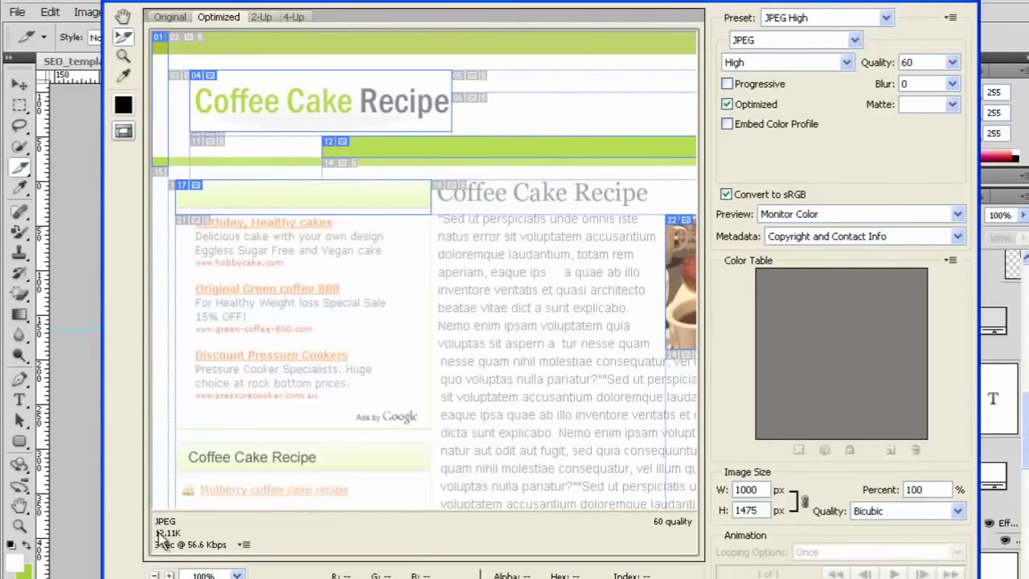
{"action": "left_click", "coordinate": [243, 547]}
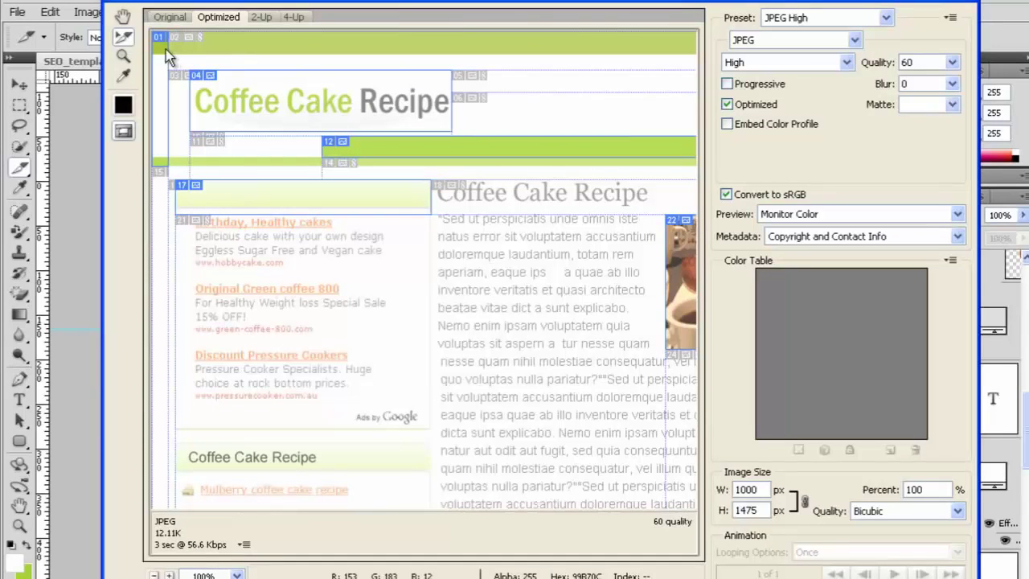
Set the export format of the green navigation bar slice (12) to GIF after trying PNG-8
{"action": "left_click", "coordinate": [159, 65]}
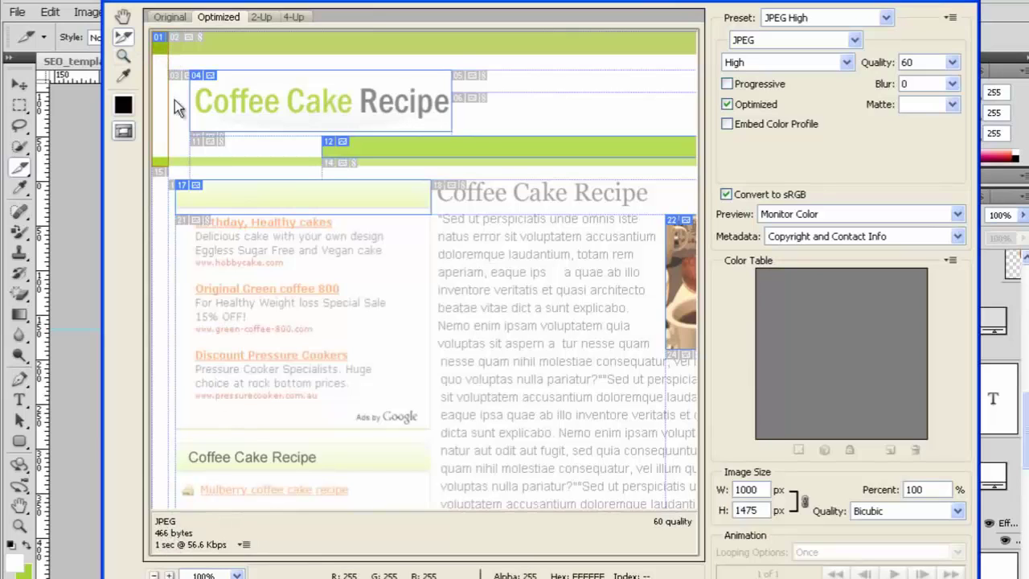
{"action": "left_click", "coordinate": [402, 154]}
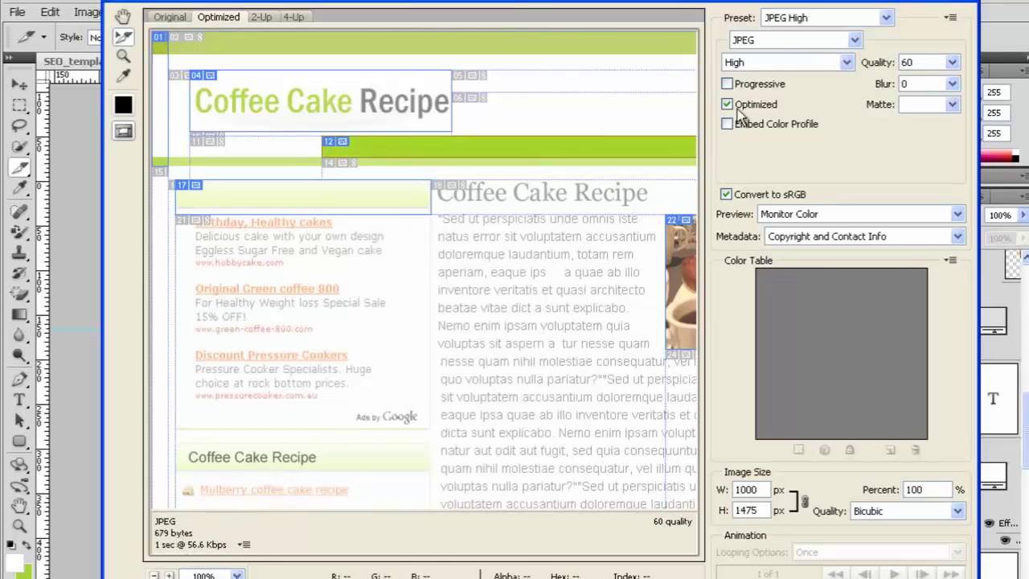
{"action": "left_click", "coordinate": [855, 39]}
{"action": "left_click", "coordinate": [763, 79]}
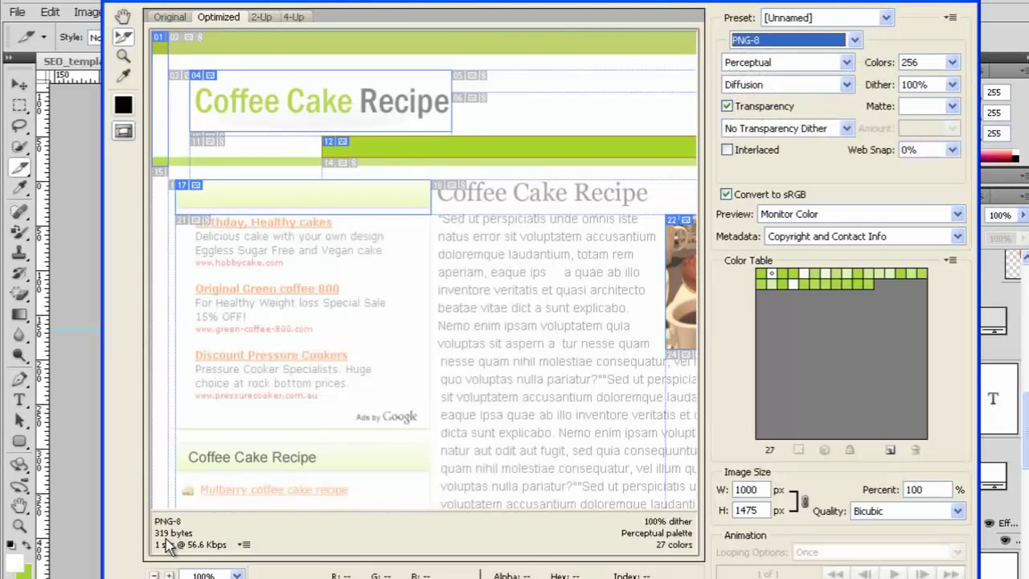
{"action": "left_click", "coordinate": [768, 42]}
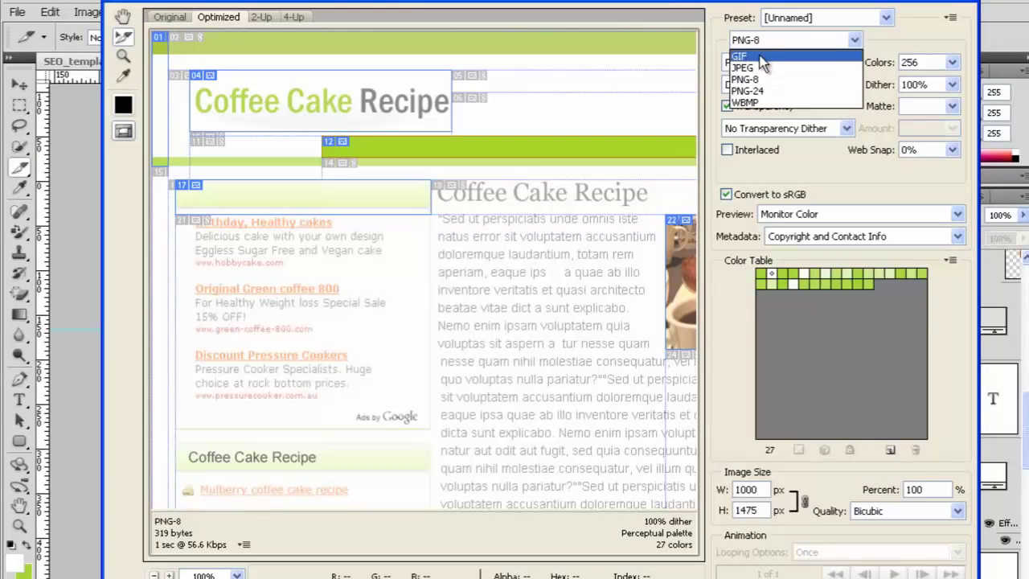
{"action": "left_click", "coordinate": [762, 58]}
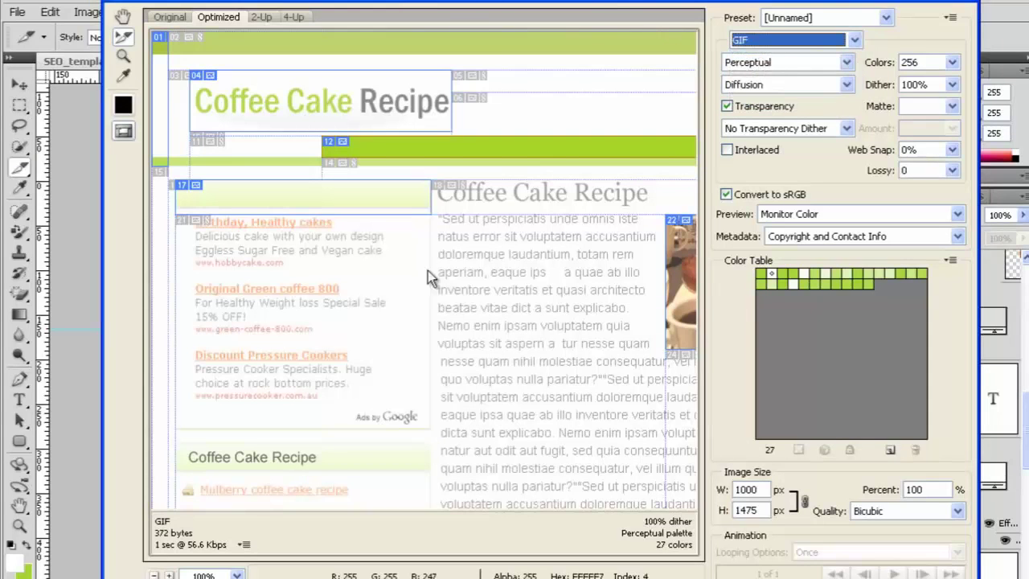
Try GIF and then PNG-8 as the export format of the sidebar's heading bar slice (17)
{"action": "left_click", "coordinate": [269, 168]}
{"action": "left_click", "coordinate": [272, 171]}
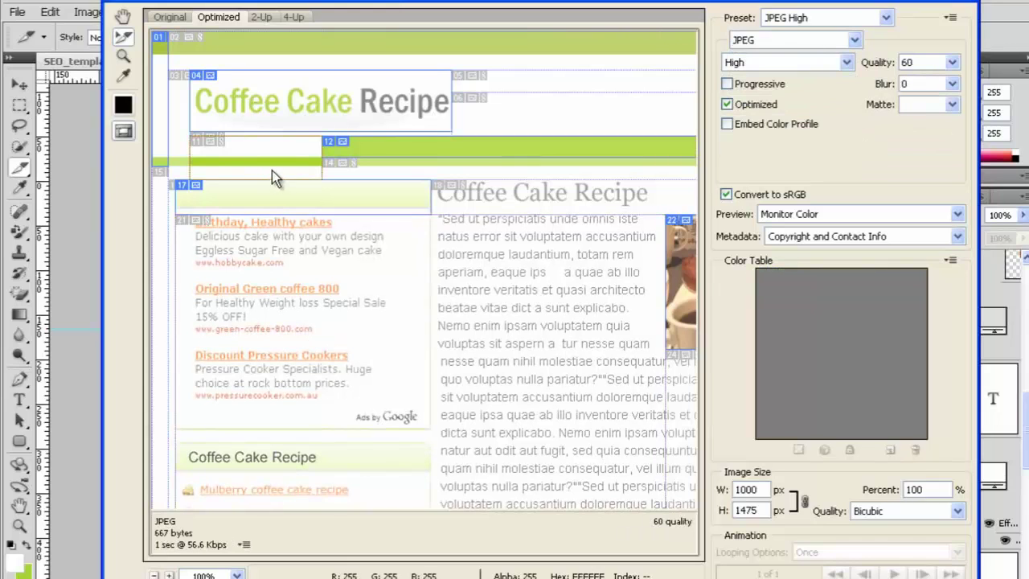
{"action": "left_click", "coordinate": [304, 198]}
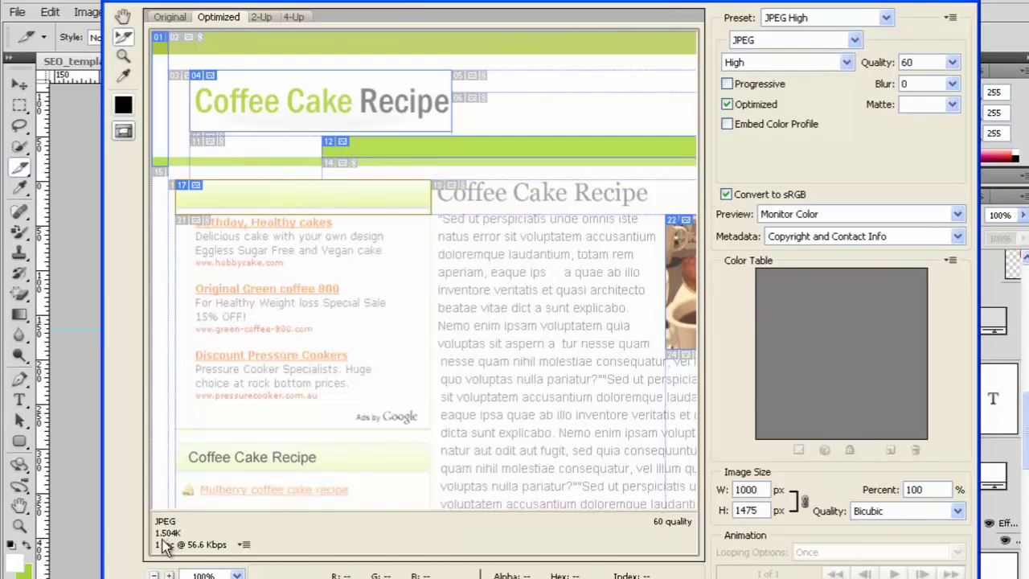
{"action": "left_click", "coordinate": [772, 40]}
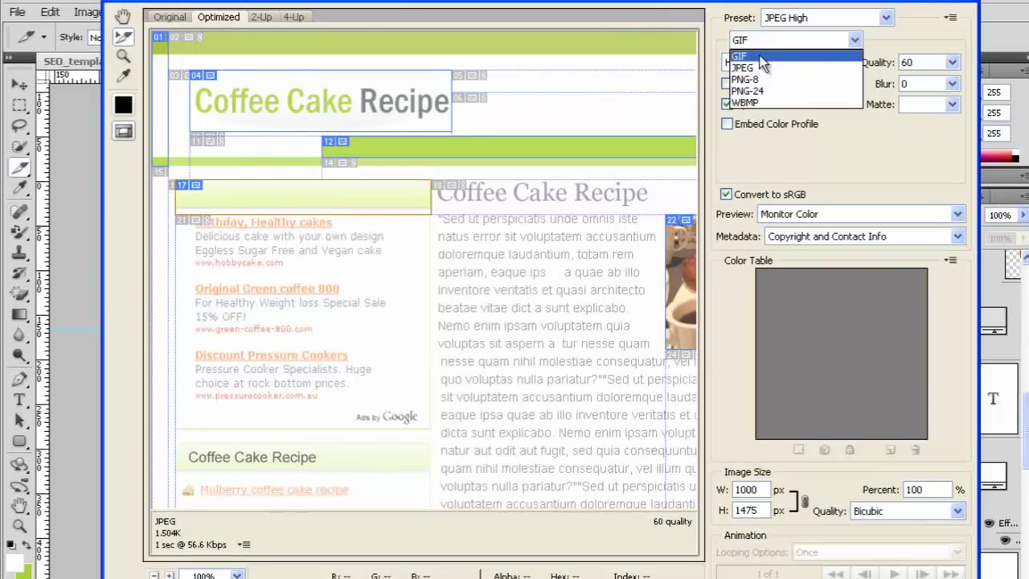
{"action": "left_click", "coordinate": [761, 57]}
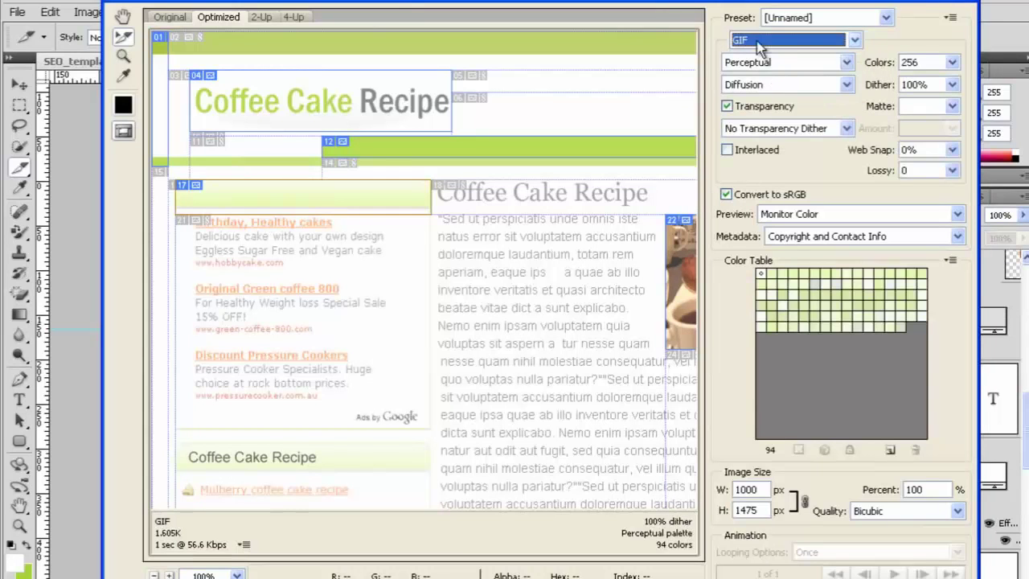
{"action": "left_click", "coordinate": [757, 44]}
{"action": "left_click", "coordinate": [761, 80]}
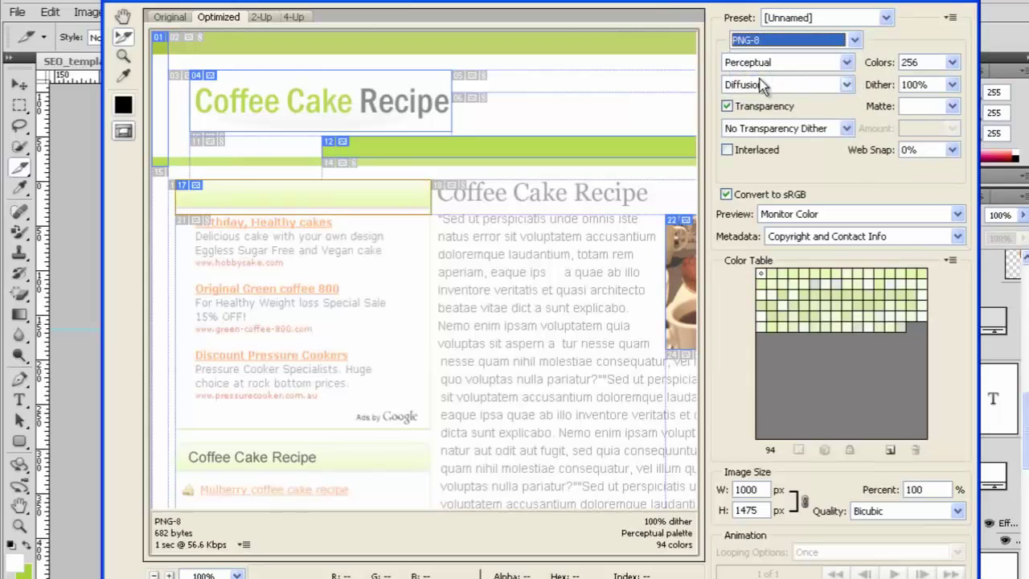
{"action": "key", "text": "Up"}
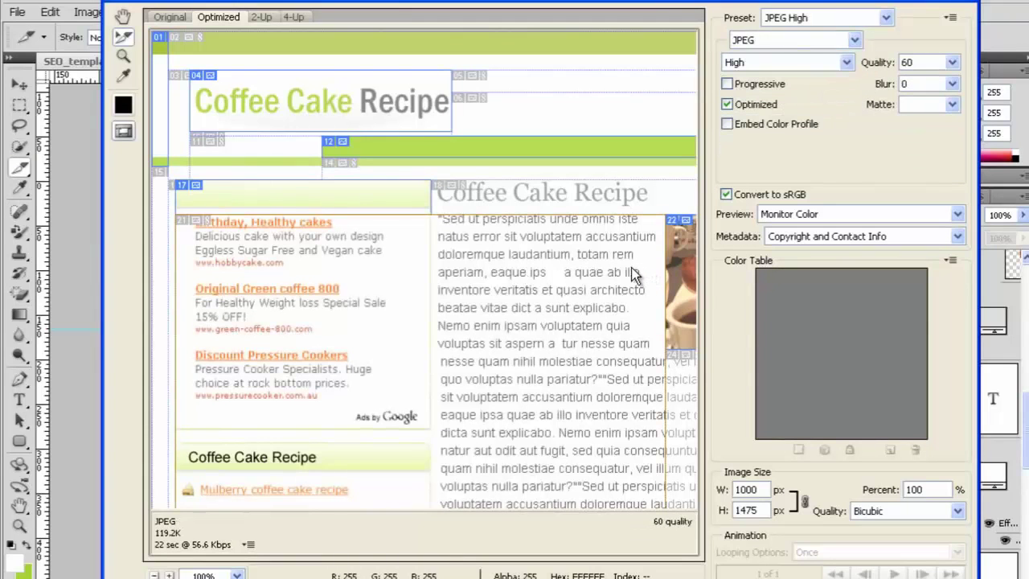
{"action": "left_click", "coordinate": [124, 56]}
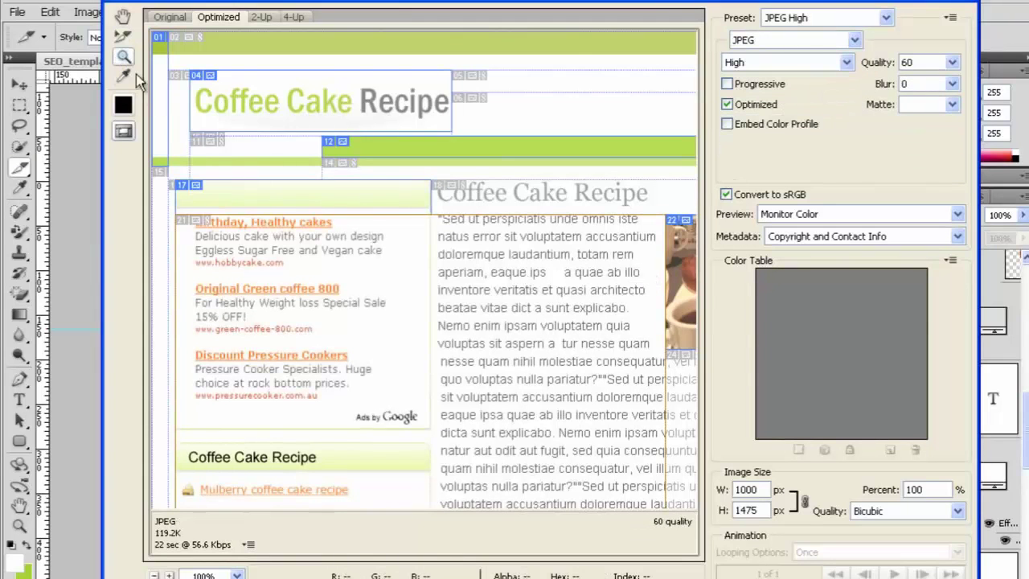
{"action": "left_click", "coordinate": [268, 199]}
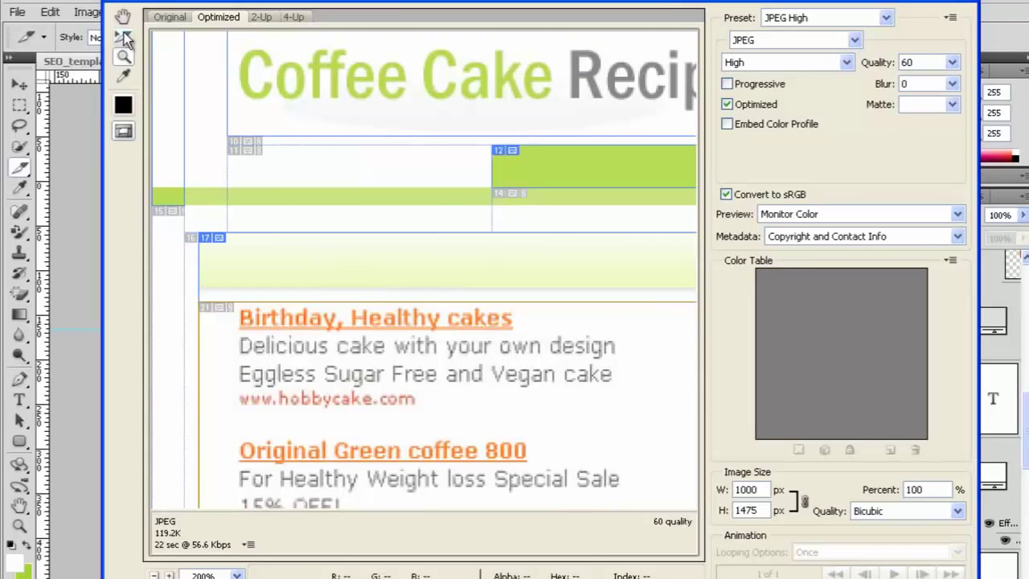
{"action": "left_click_drag", "start_coordinate": [497, 367], "coordinate": [463, 308]}
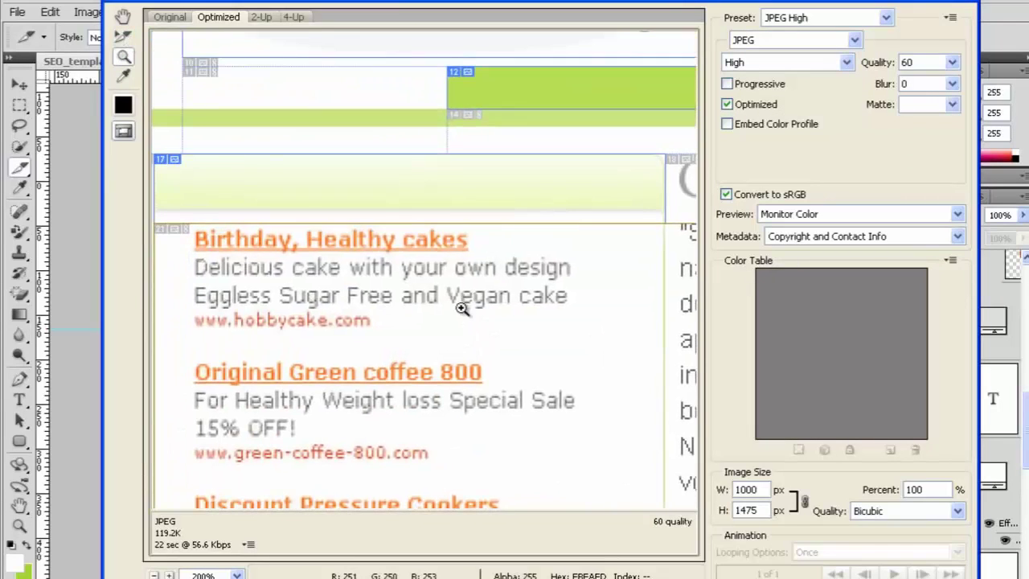
{"action": "left_click", "coordinate": [426, 259], "text": "alt"}
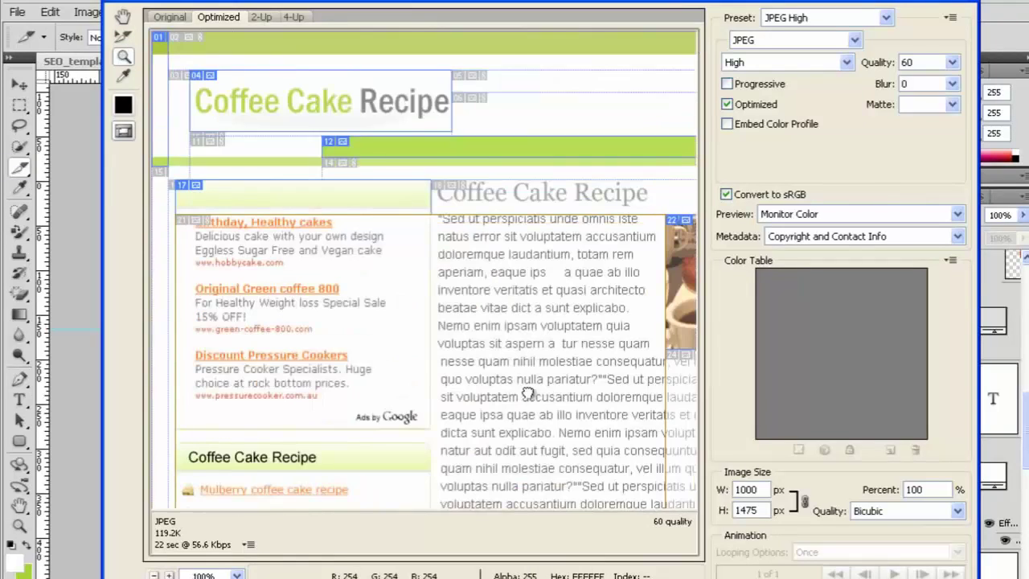
Compare GIF with JPEG for the first cake box's heading slice (26), returning it to JPEG
{"action": "scroll", "coordinate": [526, 394], "scroll_direction": "down", "scroll_amount": 10}
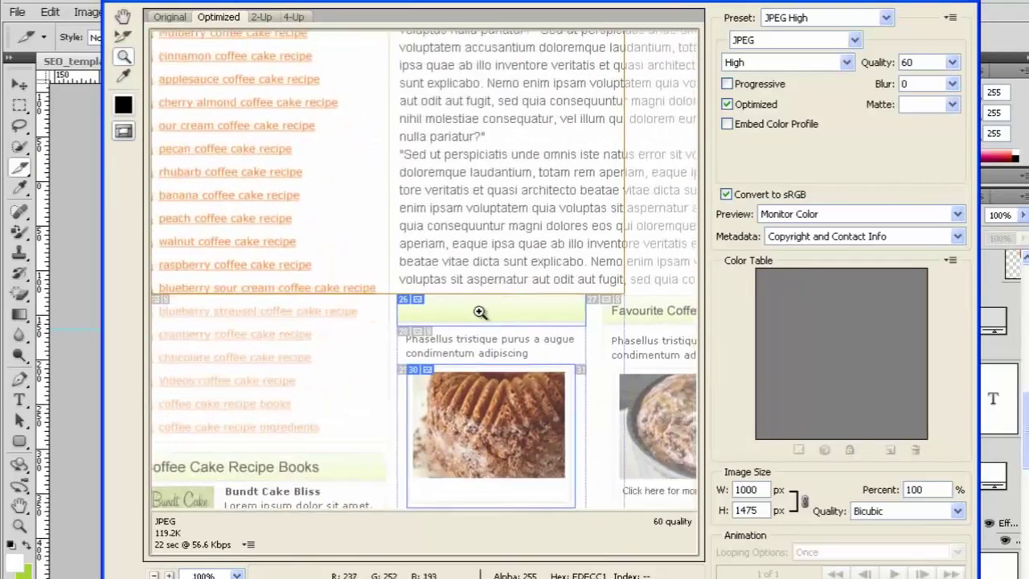
{"action": "left_click", "coordinate": [480, 312]}
{"action": "left_click", "coordinate": [123, 36]}
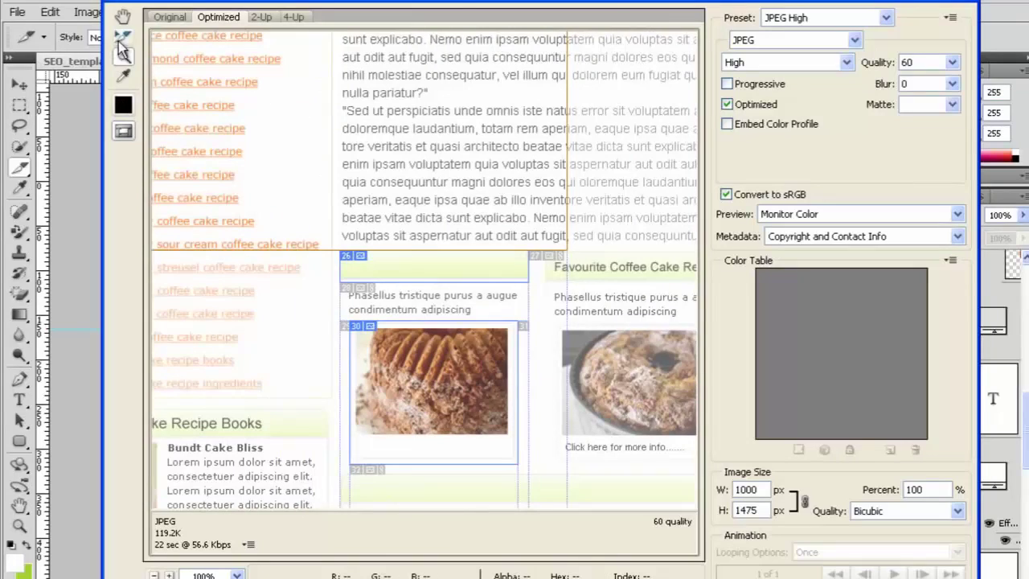
{"action": "left_click", "coordinate": [386, 260]}
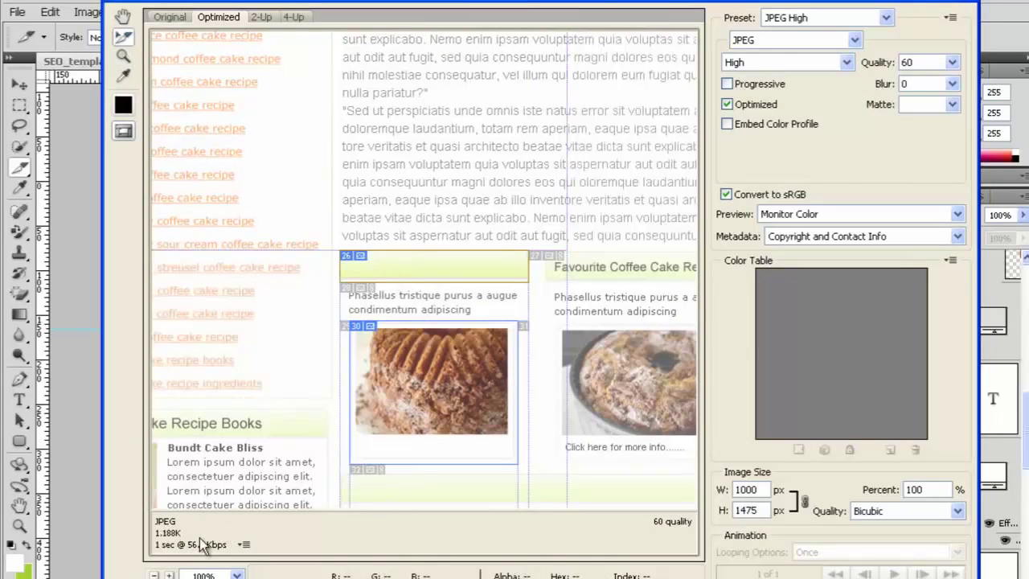
{"action": "left_click", "coordinate": [755, 40]}
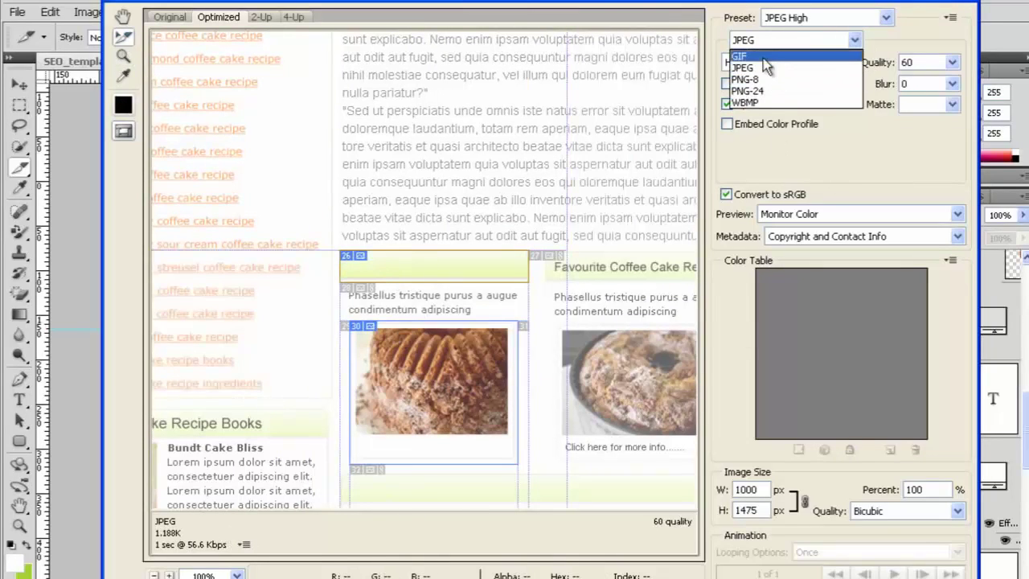
{"action": "left_click", "coordinate": [753, 56]}
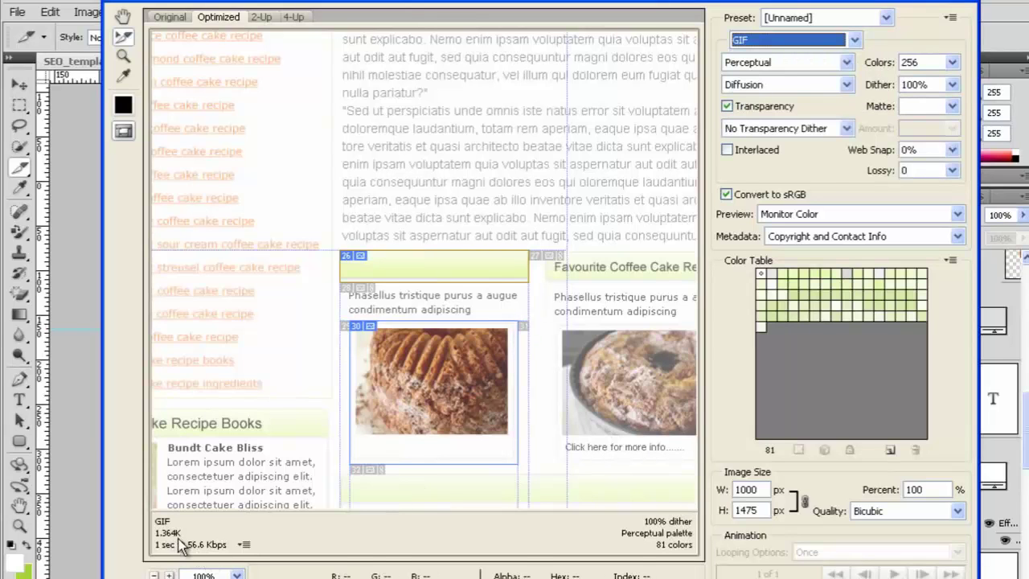
{"action": "left_click", "coordinate": [762, 46]}
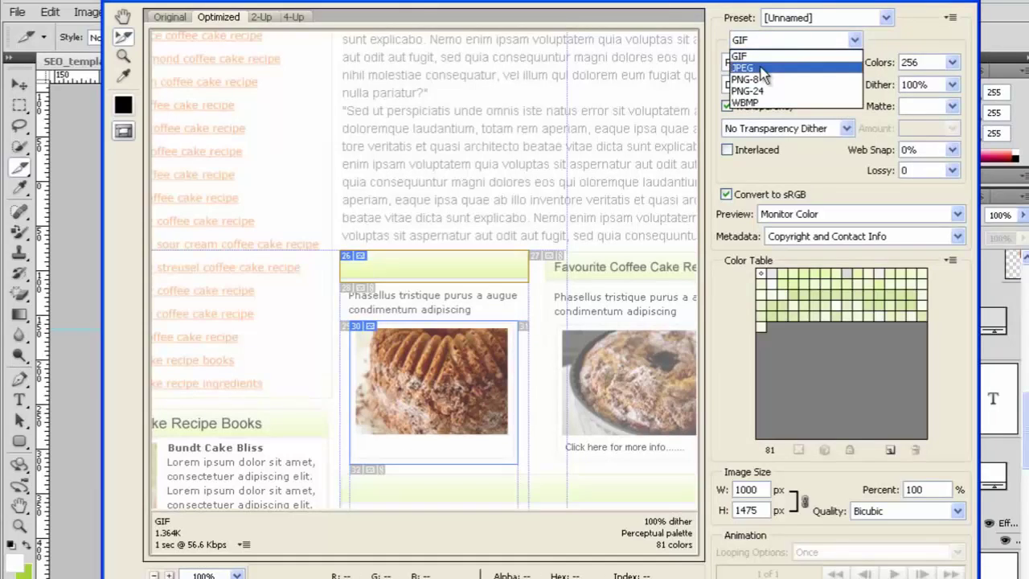
{"action": "left_click", "coordinate": [761, 64]}
Compare GIF, PNG-8 and JPEG for the chocolate cake and coffee photo slice (22), ending on JPEG
{"action": "left_click_drag", "start_coordinate": [399, 428], "coordinate": [520, 272]}
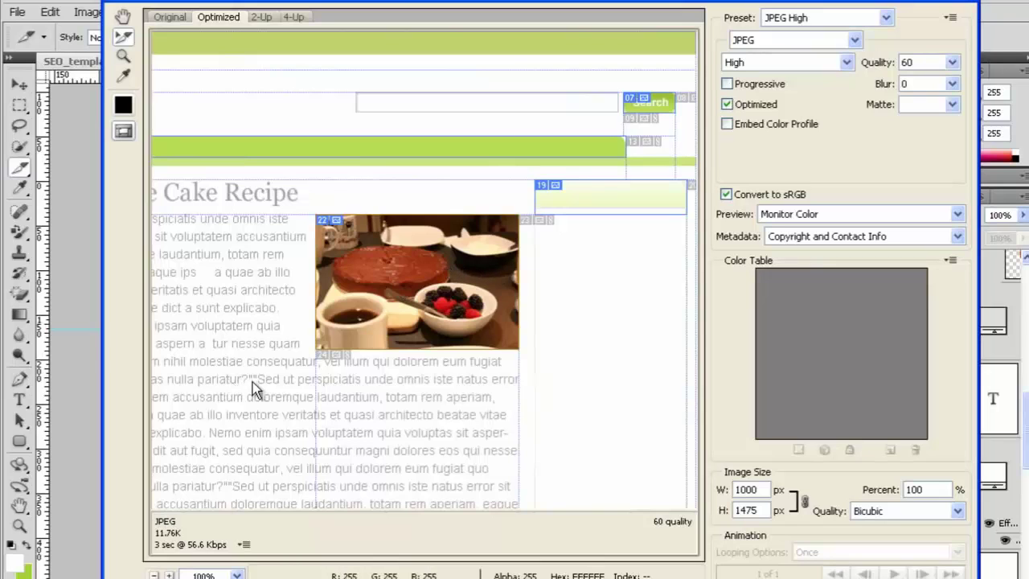
{"action": "left_click", "coordinate": [768, 40]}
{"action": "left_click", "coordinate": [760, 58]}
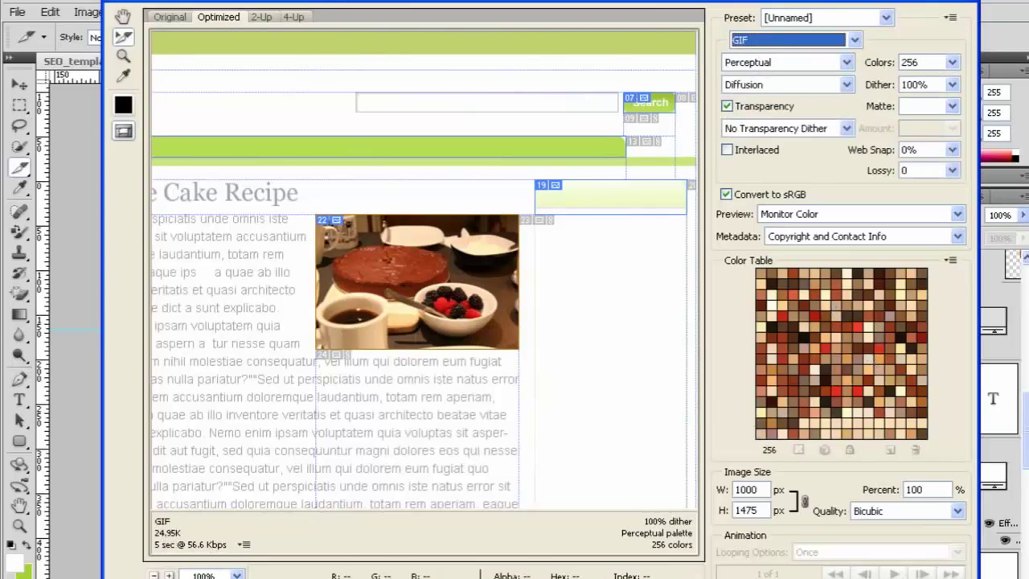
{"action": "left_click", "coordinate": [757, 44]}
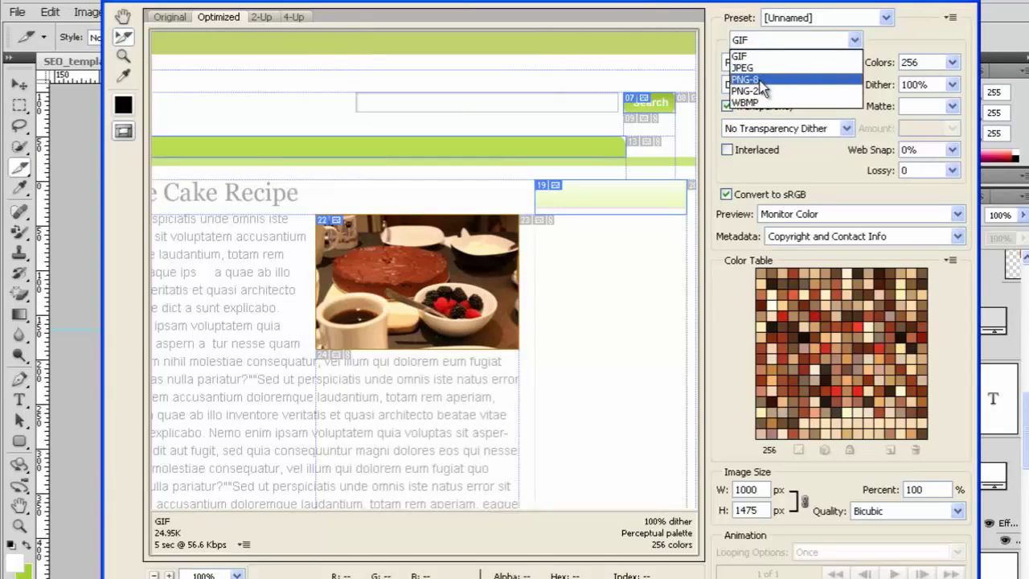
{"action": "left_click", "coordinate": [759, 81]}
{"action": "left_click", "coordinate": [788, 43]}
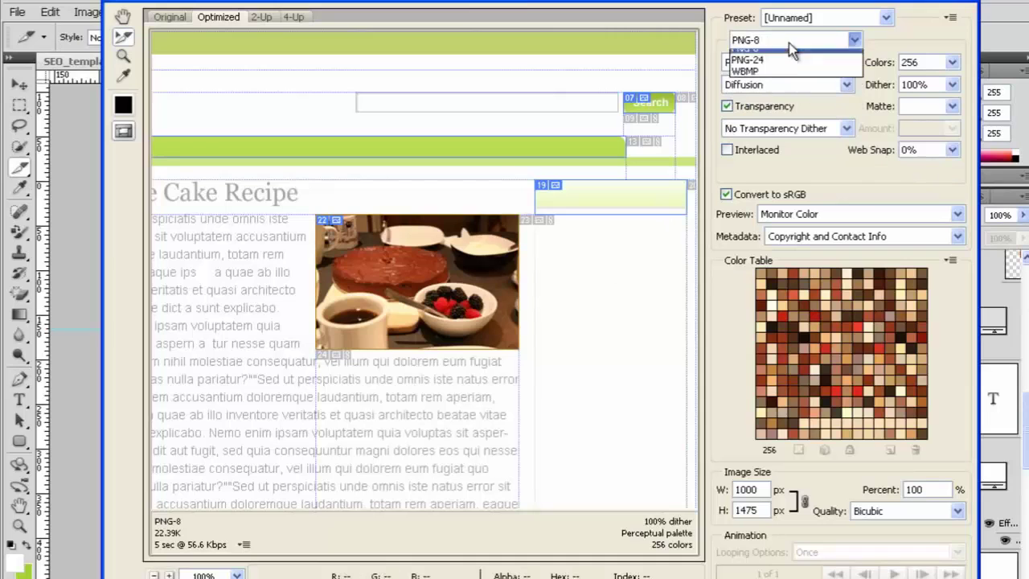
{"action": "left_click", "coordinate": [779, 68]}
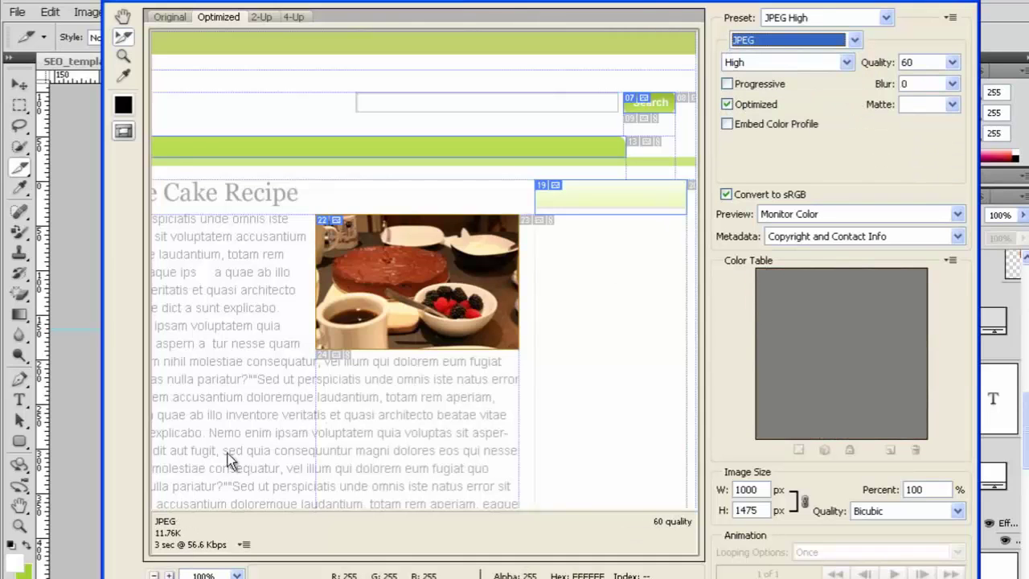
Compare GIF, PNG-8 and JPEG for the first box's framed cake photo slice (30), ending on JPEG
{"action": "scroll", "coordinate": [647, 358], "scroll_direction": "down", "scroll_amount": 5}
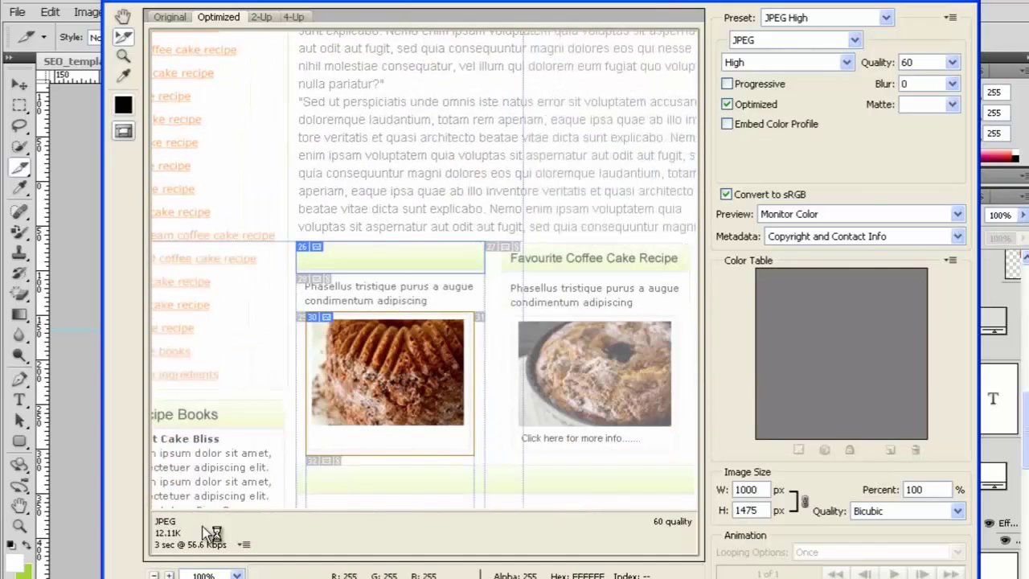
{"action": "left_click", "coordinate": [777, 42]}
{"action": "left_click", "coordinate": [770, 57]}
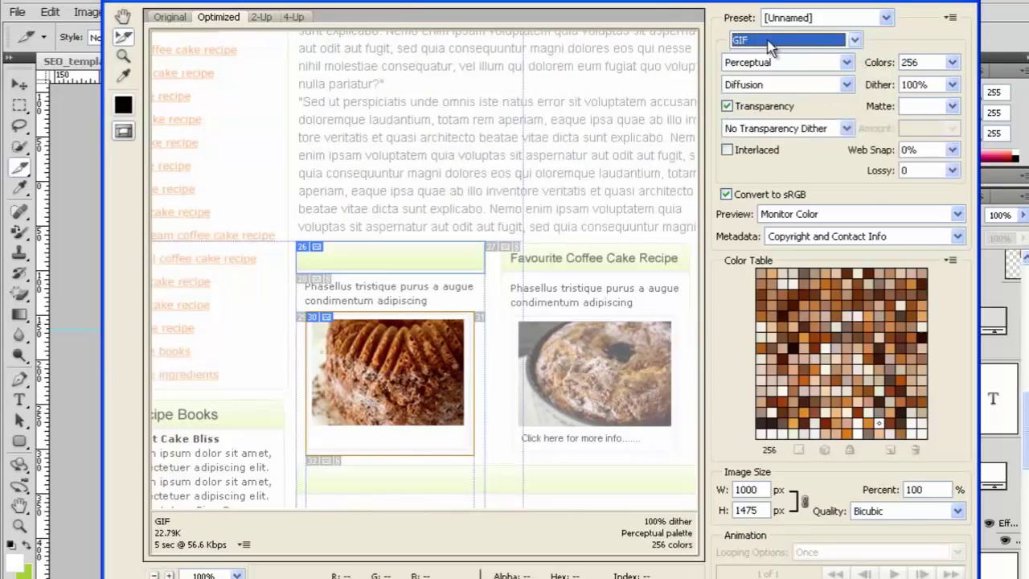
{"action": "left_click", "coordinate": [792, 40]}
{"action": "left_click", "coordinate": [764, 79]}
{"action": "left_click", "coordinate": [764, 81]}
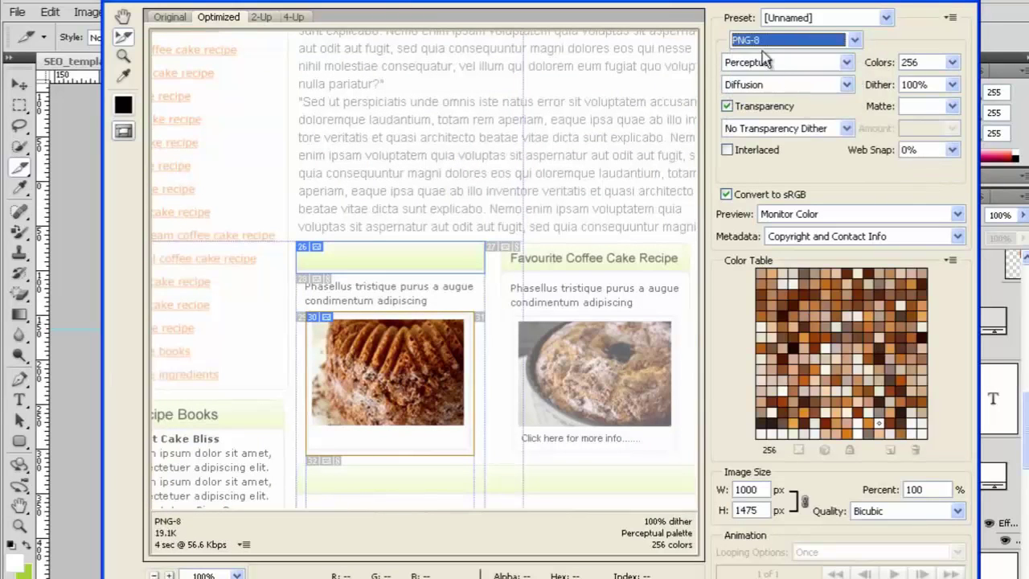
{"action": "left_click", "coordinate": [768, 40]}
{"action": "left_click", "coordinate": [759, 69]}
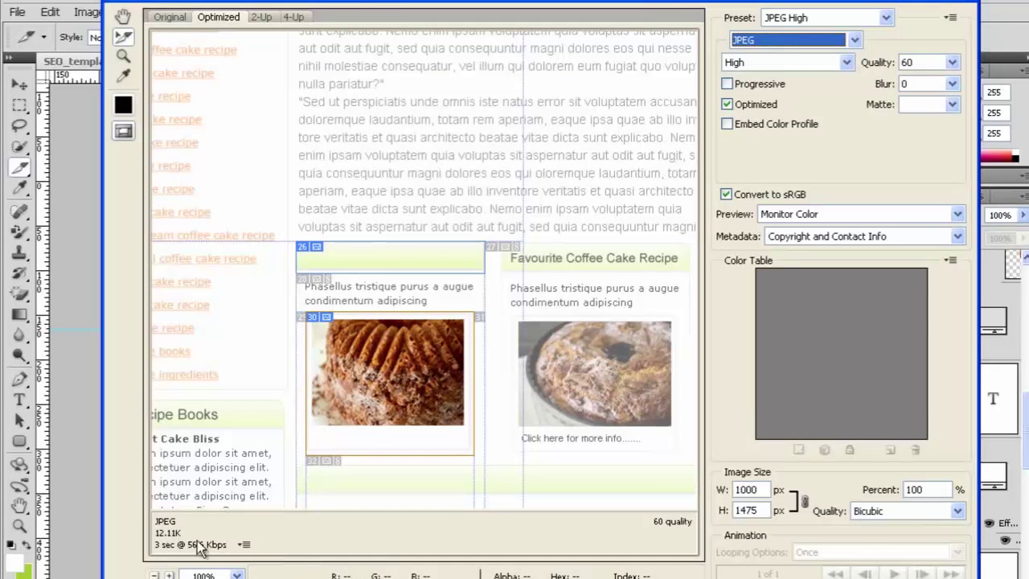
Start saving the optimized slices, and create and open a Desktop folder named recipes_project as their destination
{"action": "key", "text": "Return"}
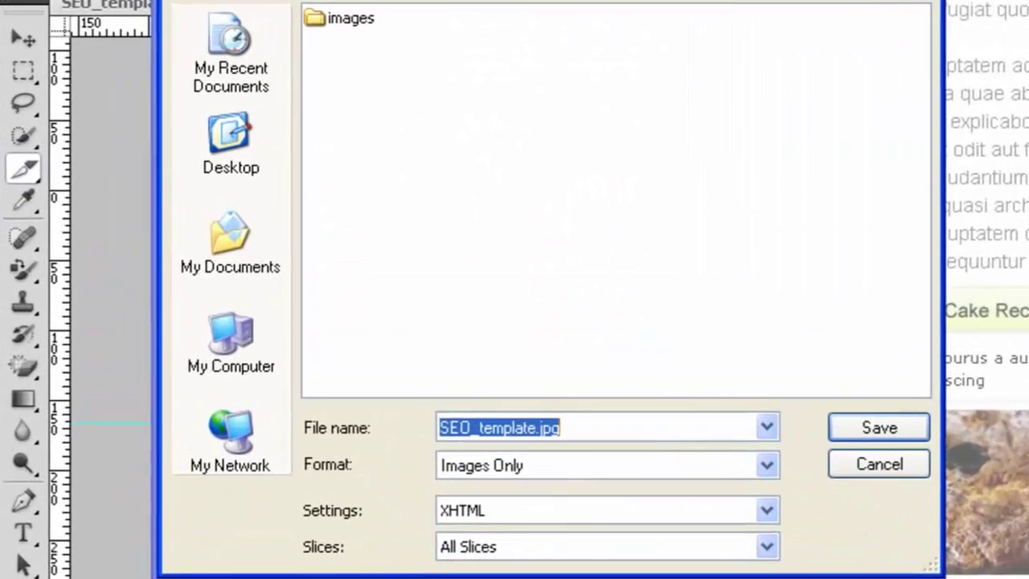
{"action": "left_click", "coordinate": [467, 4]}
{"action": "left_click", "coordinate": [643, 2]}
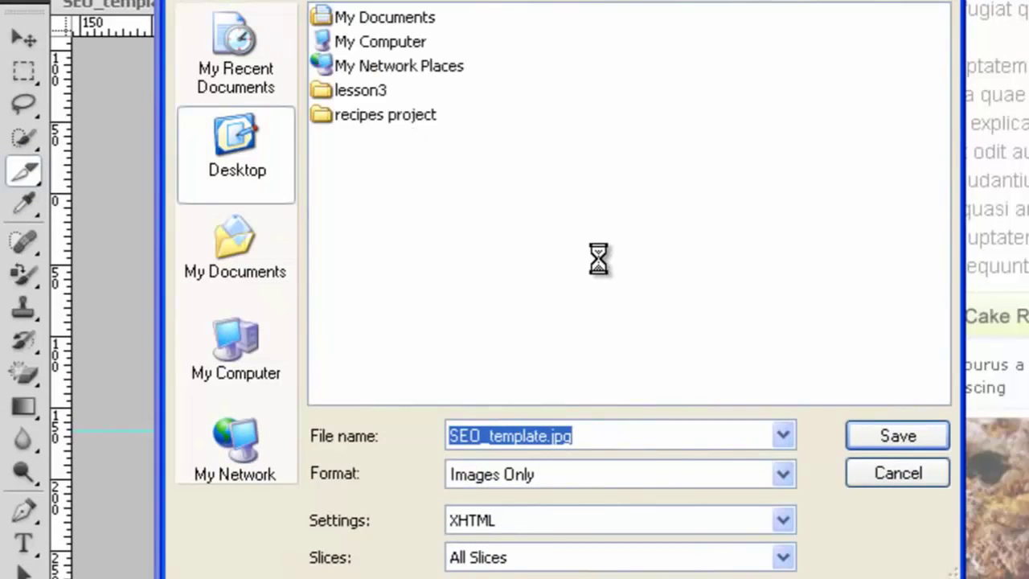
{"action": "type", "text": "recip"}
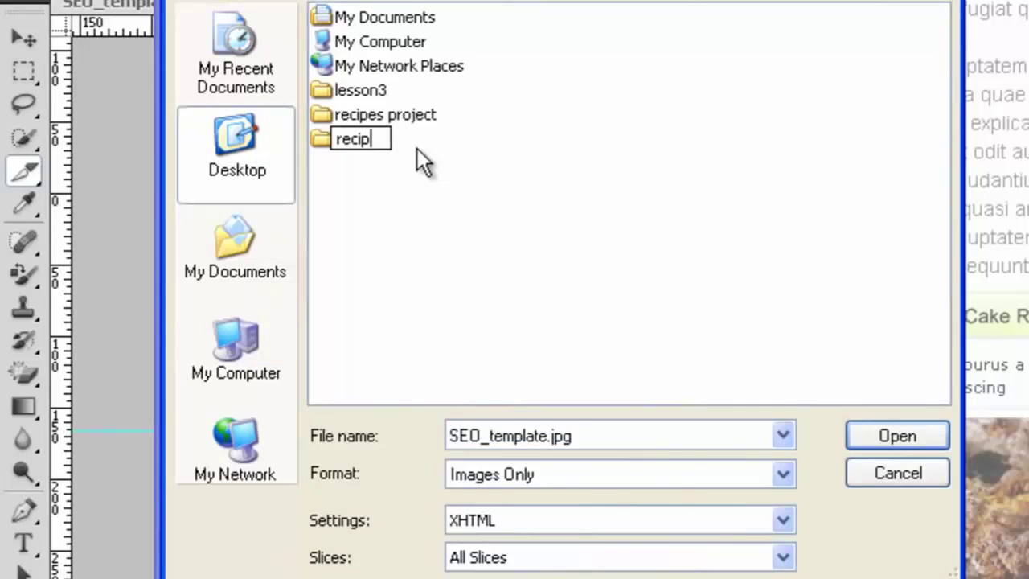
{"action": "type", "text": "es_project"}
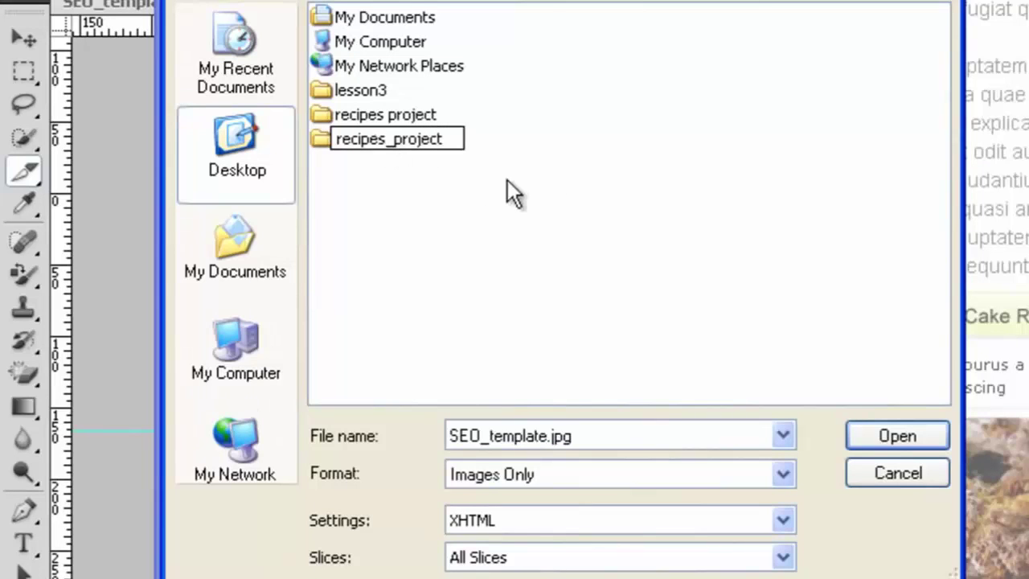
{"action": "key", "text": "Return"}
{"action": "key", "text": "Return"}
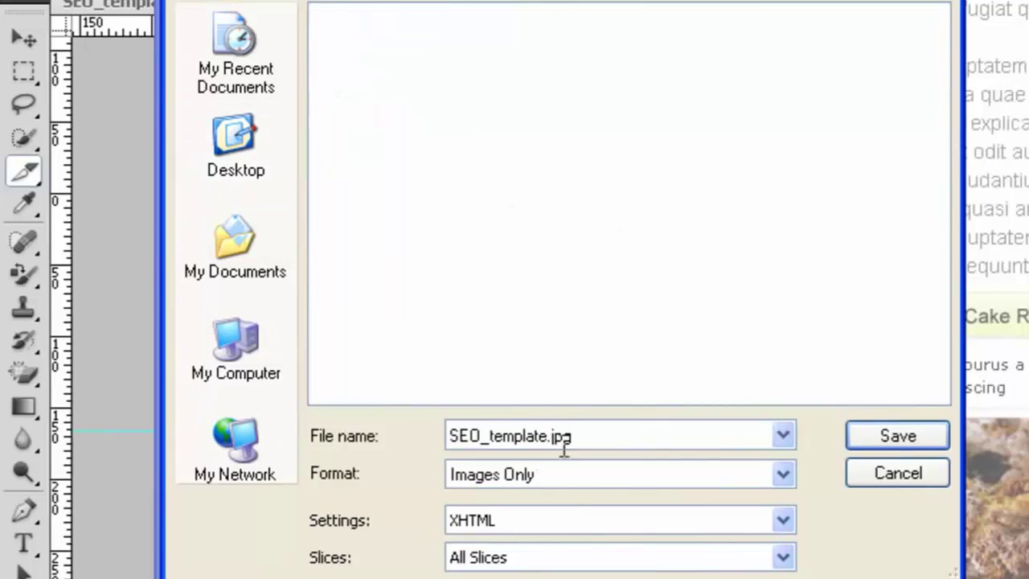
Set the export format to HTML and Images, keeping All Slices as the slices to save
{"action": "left_click", "coordinate": [784, 438]}
{"action": "left_click", "coordinate": [784, 436]}
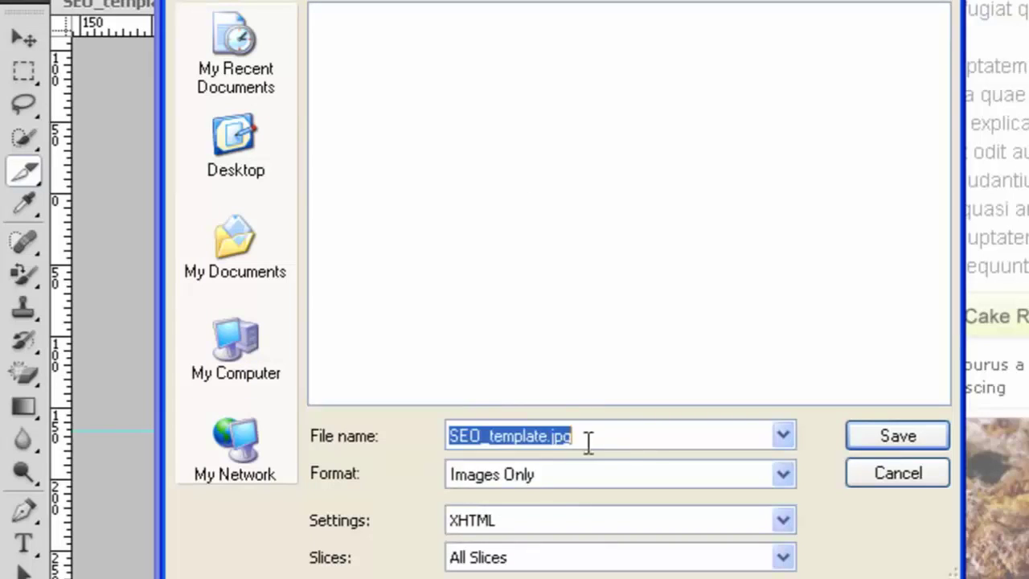
{"action": "left_click", "coordinate": [551, 479]}
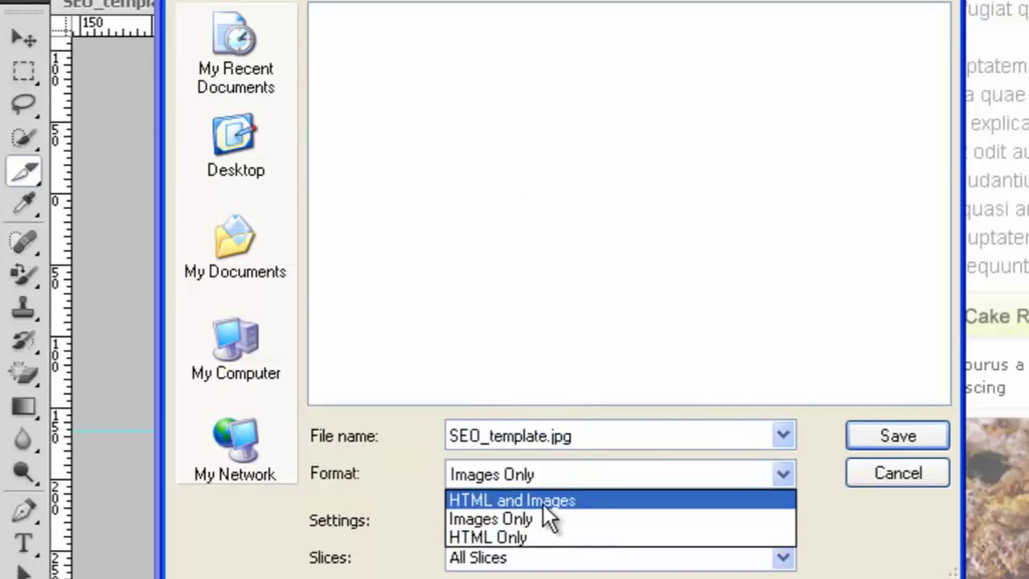
{"action": "left_click", "coordinate": [544, 500]}
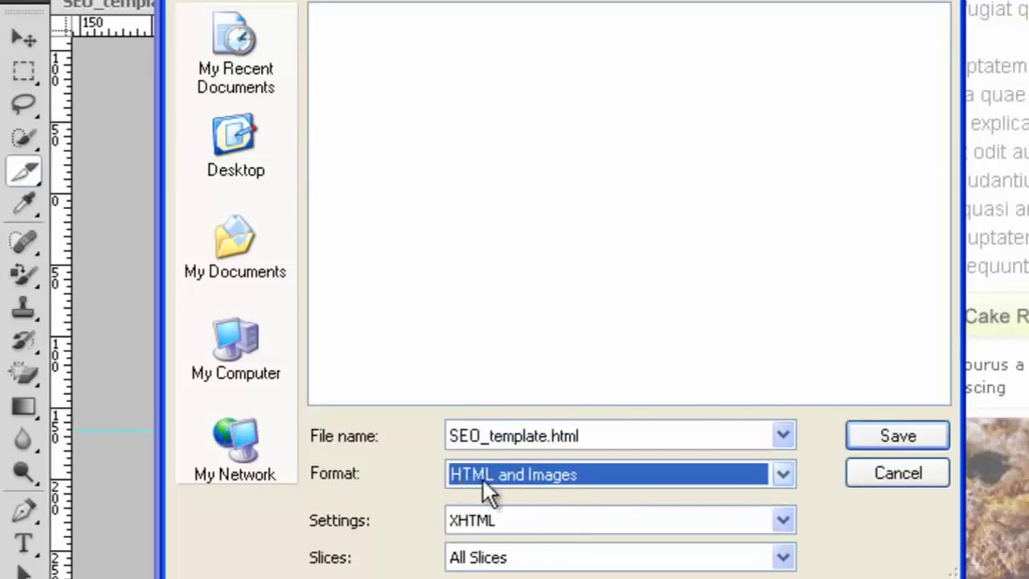
{"action": "left_click", "coordinate": [510, 558]}
{"action": "left_click", "coordinate": [509, 558]}
{"action": "left_click", "coordinate": [484, 574]}
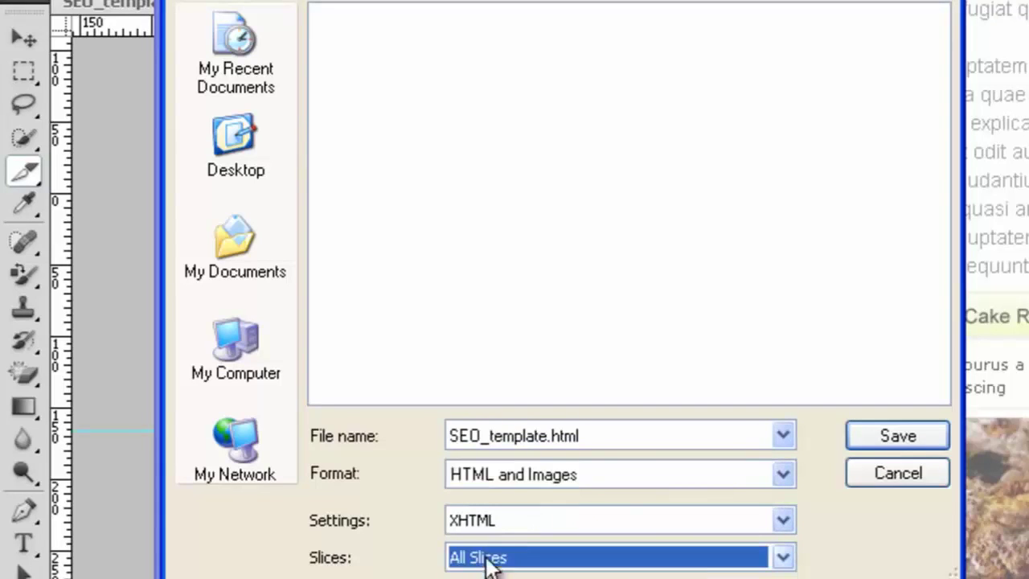
Rename the output file as template.html and save the export into the recipes_project folder
{"action": "double_click", "coordinate": [536, 444]}
{"action": "left_click_drag", "start_coordinate": [543, 436], "coordinate": [356, 424]}
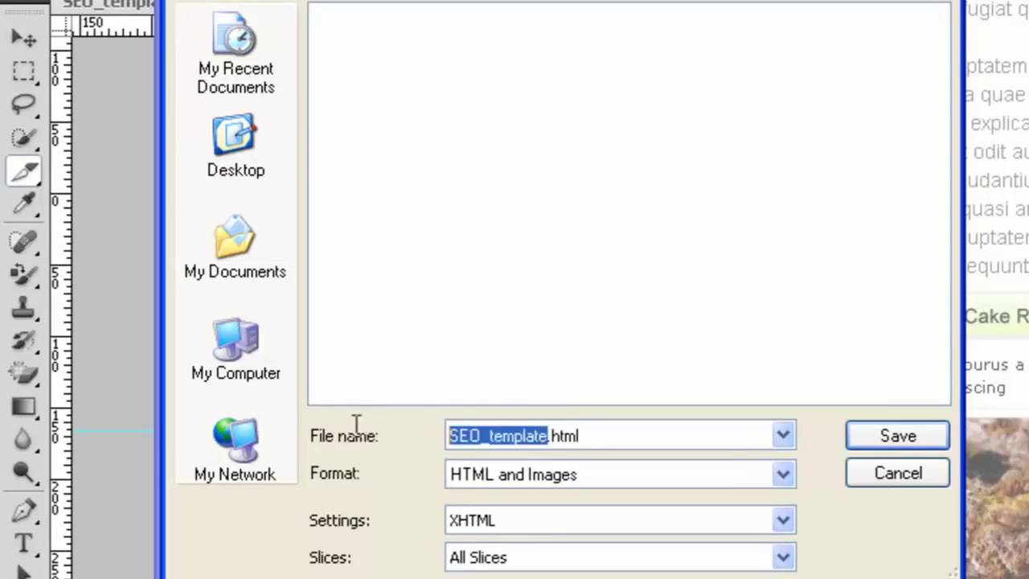
{"action": "type", "text": "template"}
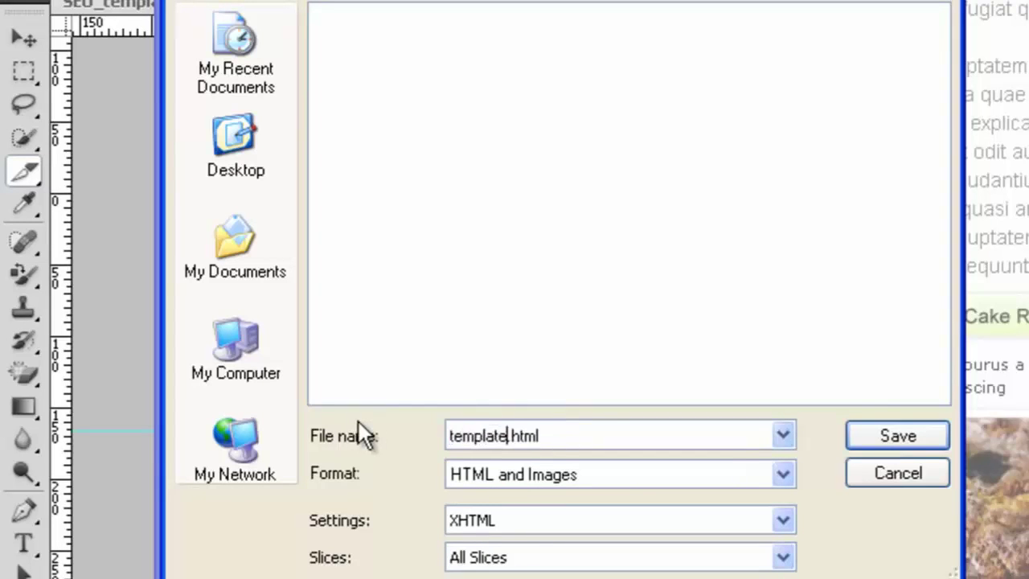
{"action": "left_click", "coordinate": [919, 446]}
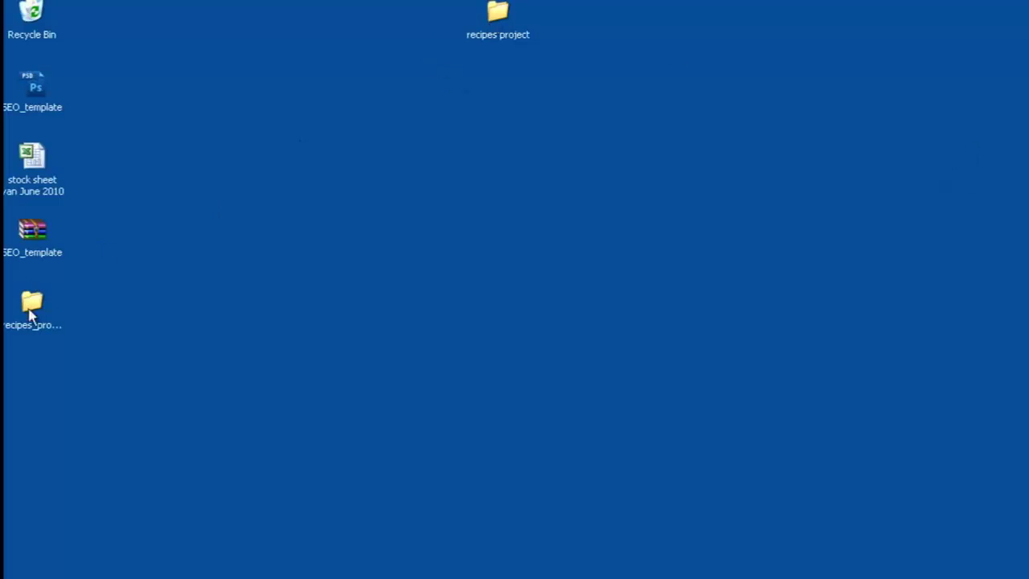
Open the exported template page from the Desktop's recipes_project folder in Firefox and look over its full length
{"action": "left_click_drag", "start_coordinate": [30, 316], "coordinate": [429, 242]}
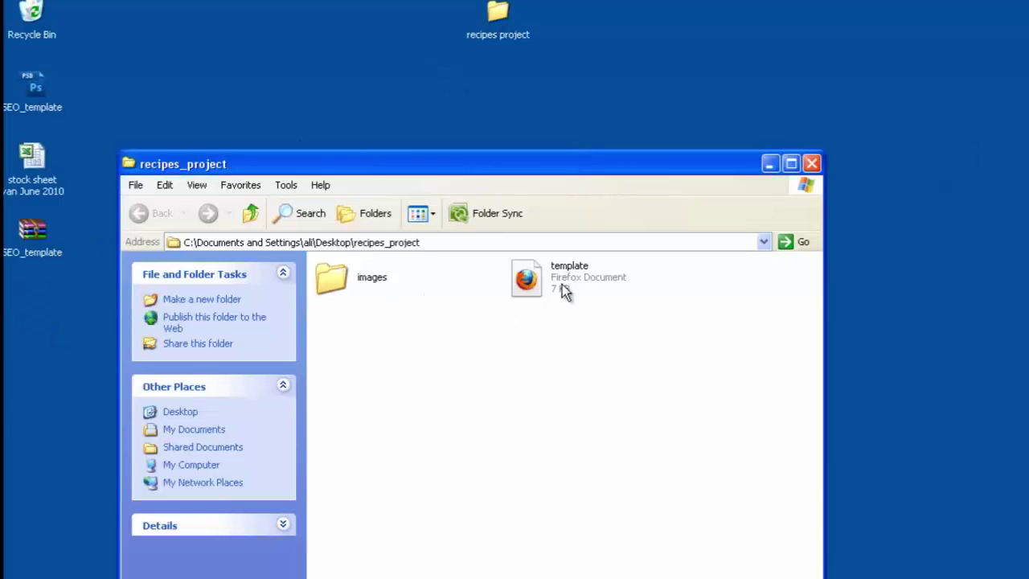
{"action": "double_click", "coordinate": [566, 291]}
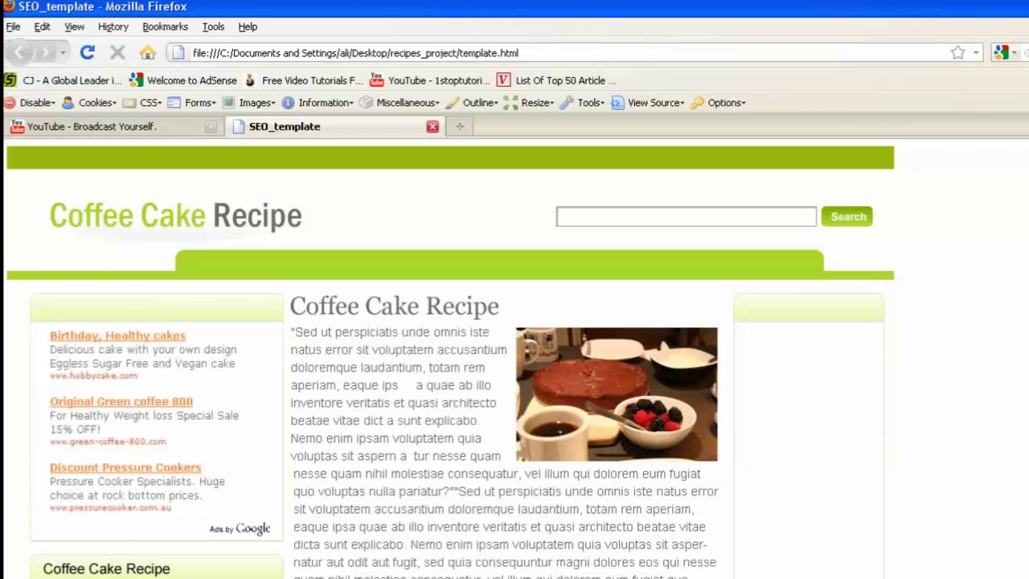
{"action": "scroll", "coordinate": [515, 359], "scroll_direction": "down", "scroll_amount": 5}
{"action": "scroll", "coordinate": [515, 358], "scroll_direction": "up", "scroll_amount": 3}
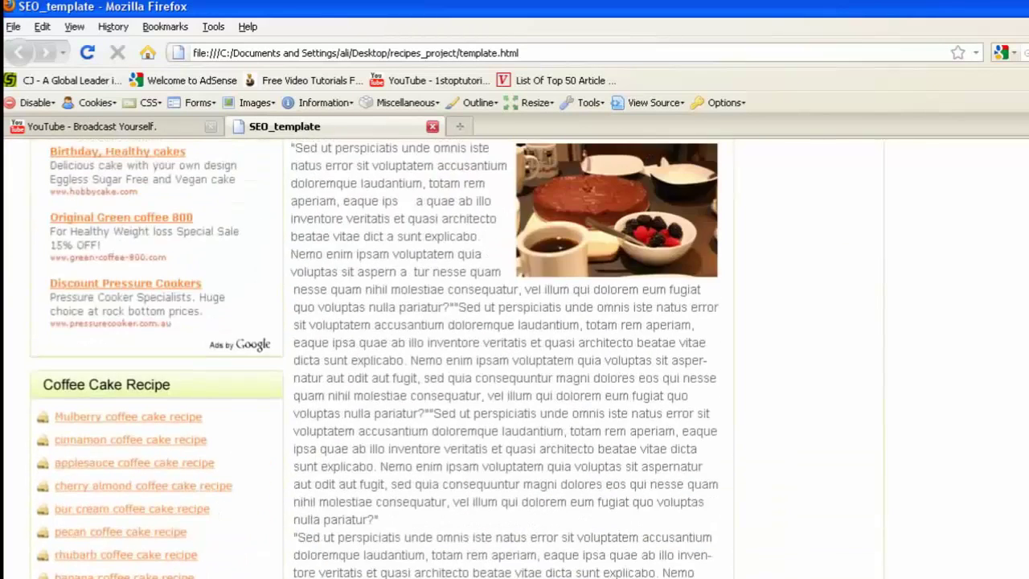
{"action": "scroll", "coordinate": [515, 359], "scroll_direction": "down", "scroll_amount": 5}
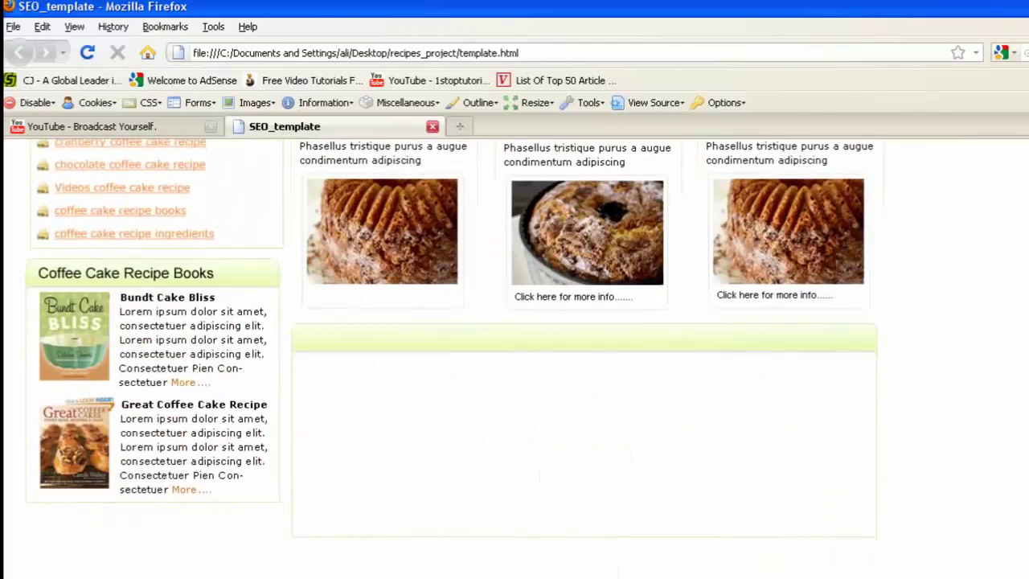
{"action": "scroll", "coordinate": [515, 359], "scroll_direction": "up", "scroll_amount": 8}
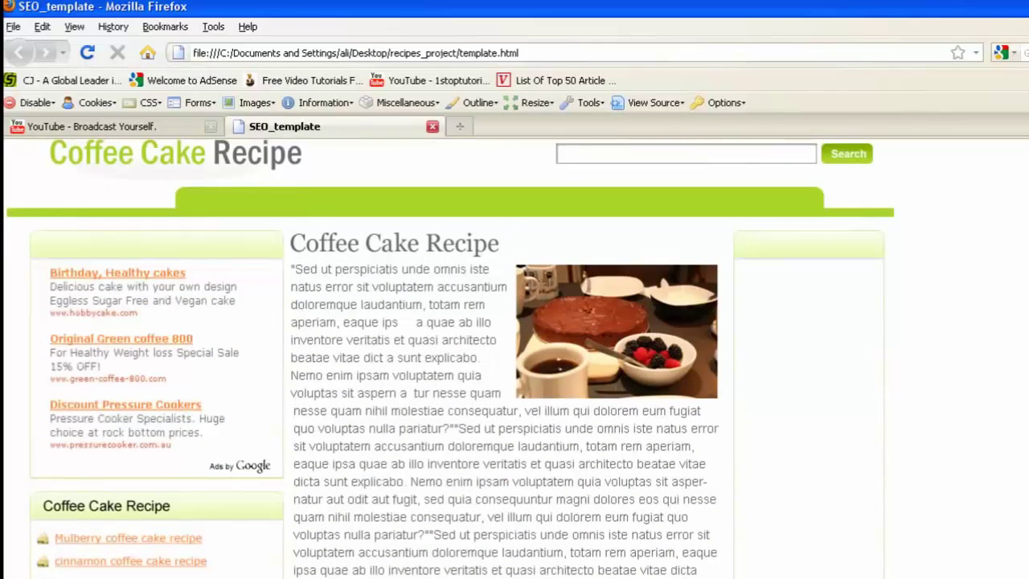